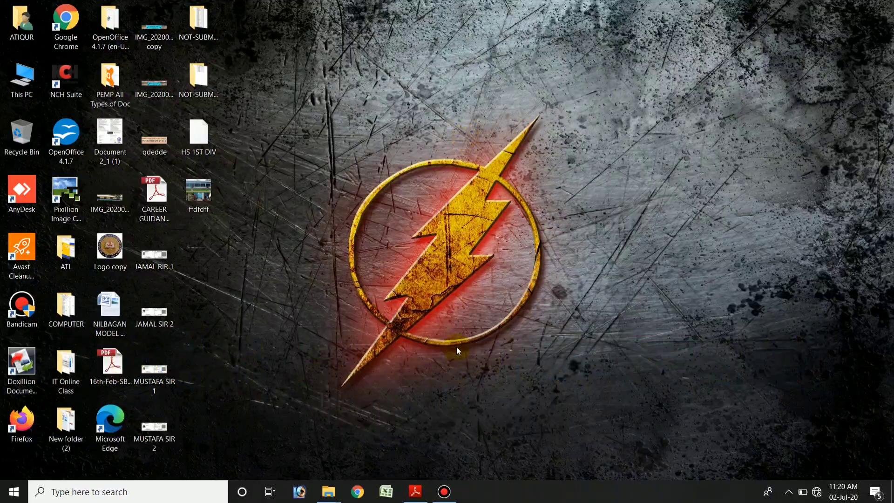
# Restore the Word Processor Type 1.pdf notes in Adobe Reader from the taskbar.
pyautogui.click(419, 495)
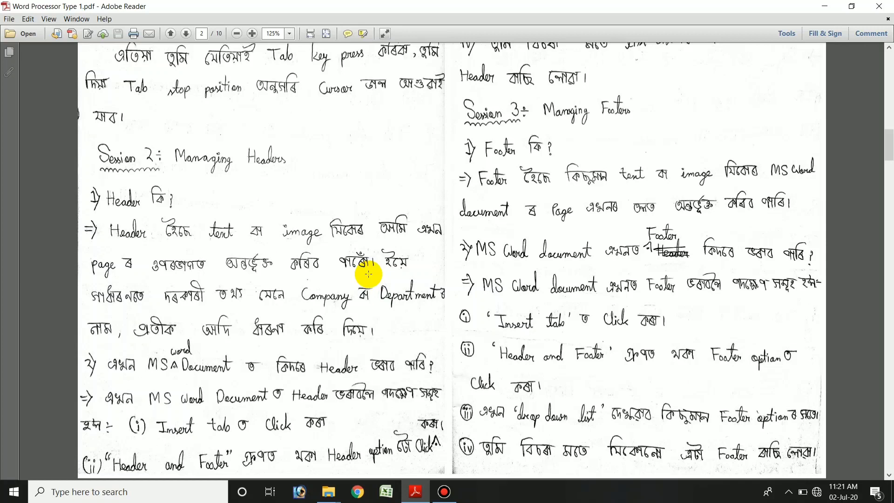
# Minimize the PDF, find Word through Windows Search, and start a new blank document.
pyautogui.click(825, 6)
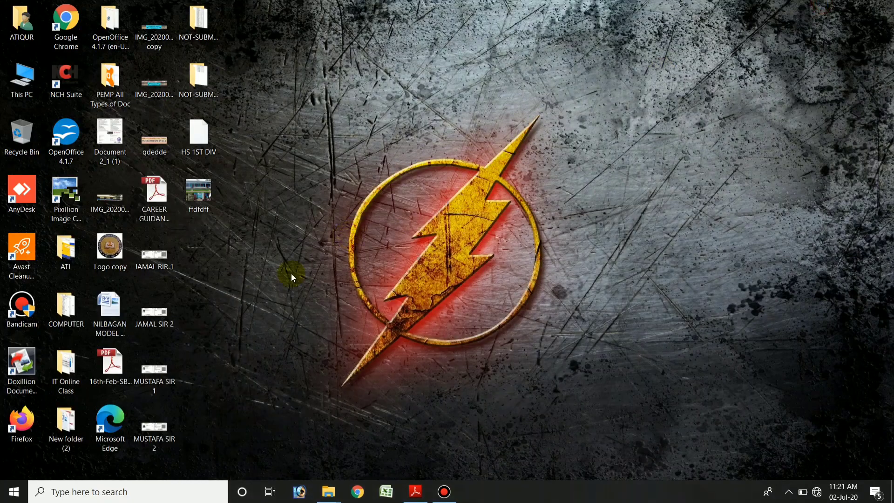
pyautogui.click(77, 493)
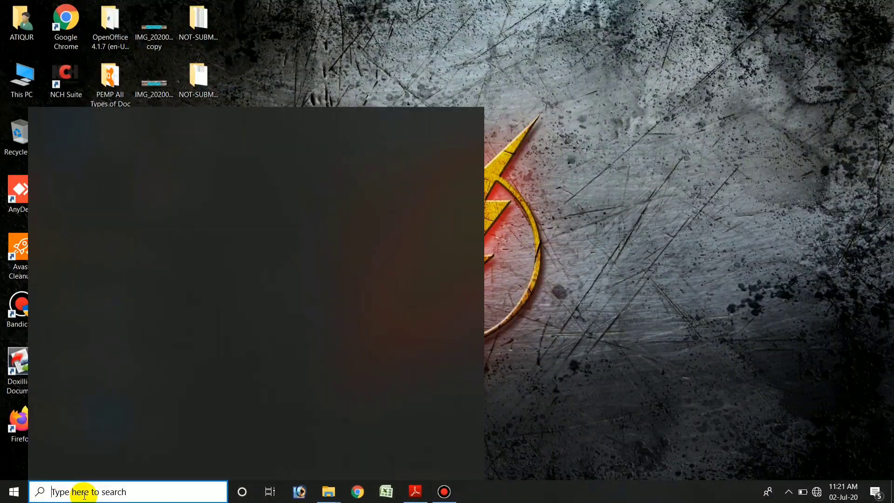
pyautogui.write('WP')
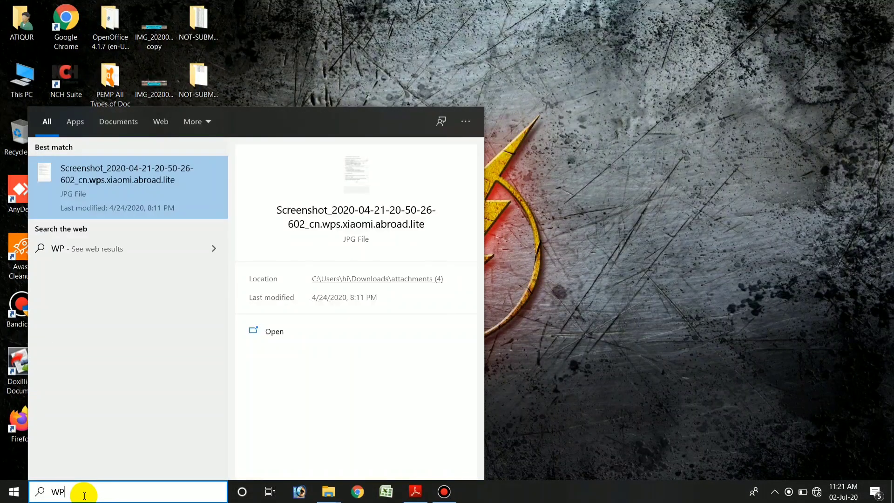
pyautogui.press('BackSpace')
pyautogui.write('O')
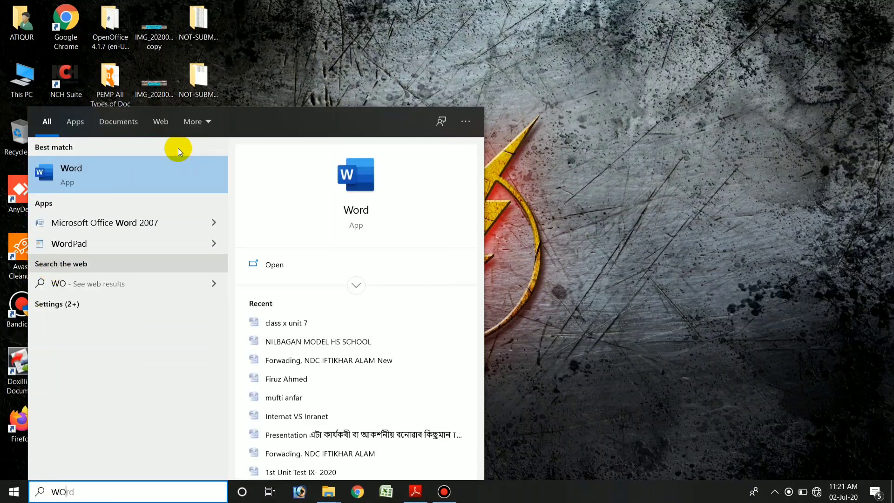
pyautogui.click(116, 186)
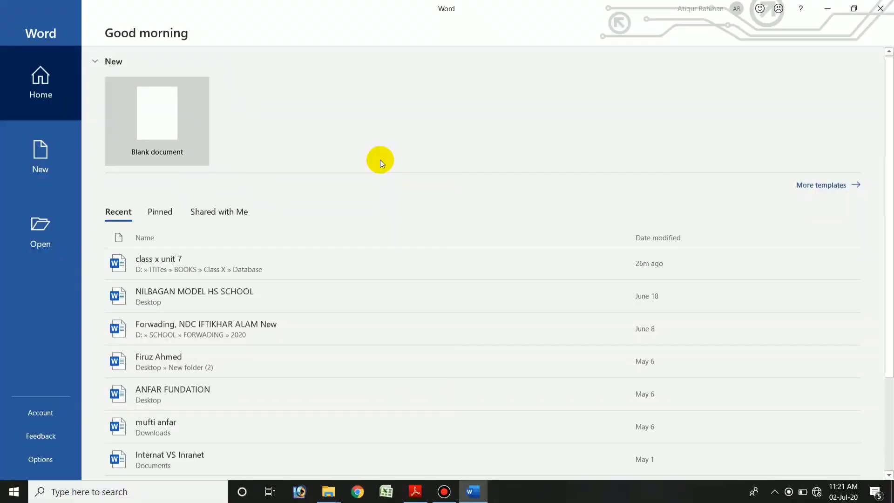
pyautogui.click(142, 100)
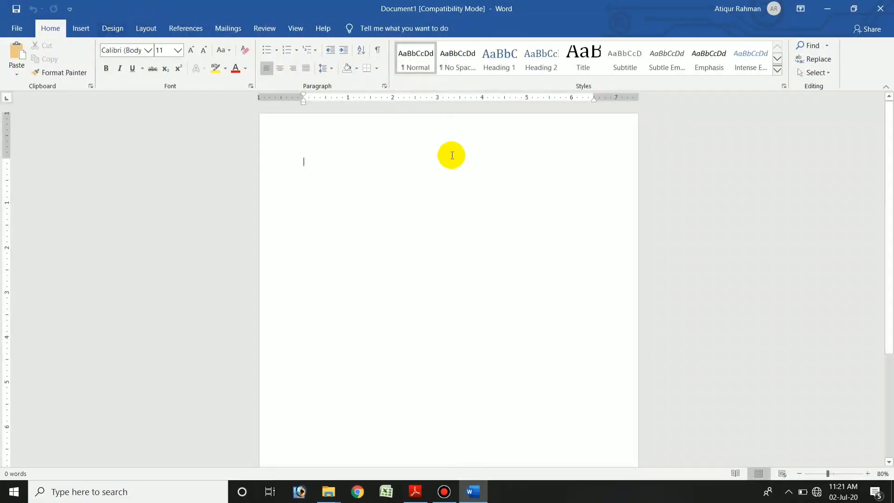
# Zoom to 100% and set the page to portrait orientation on A4 (210 x 297 mm) paper.
pyautogui.click(869, 474)
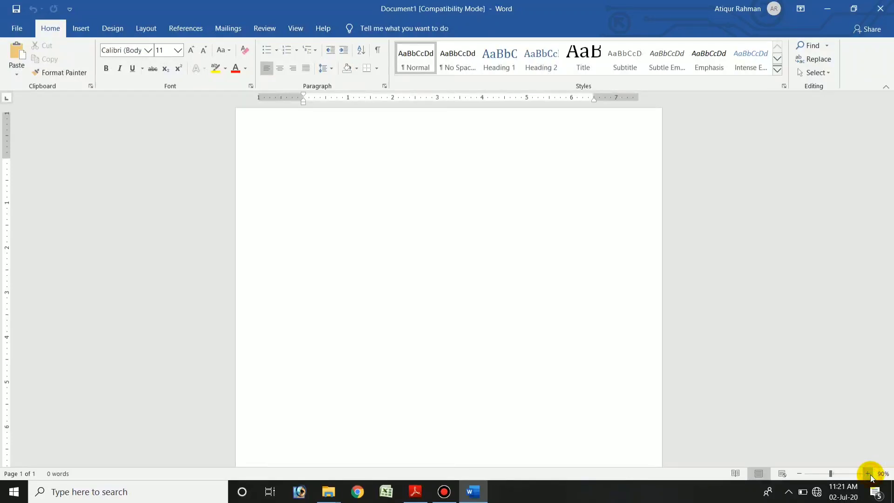
pyautogui.click(869, 474)
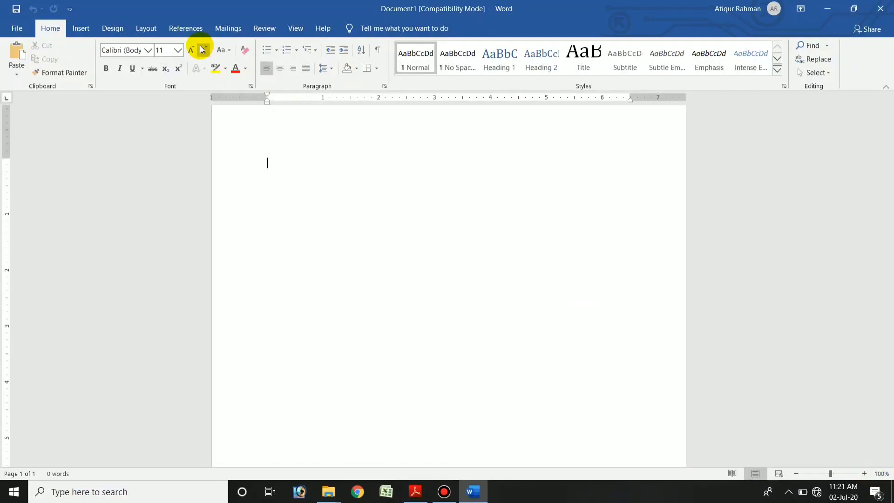
pyautogui.click(146, 32)
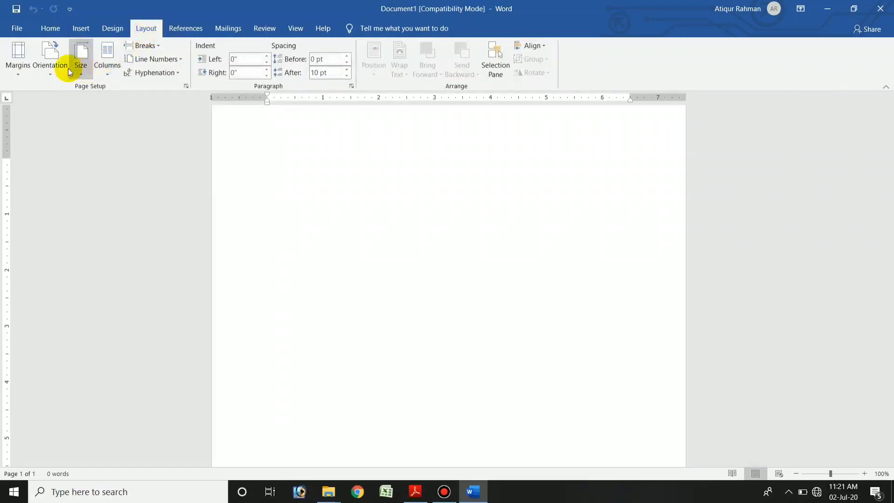
pyautogui.click(60, 65)
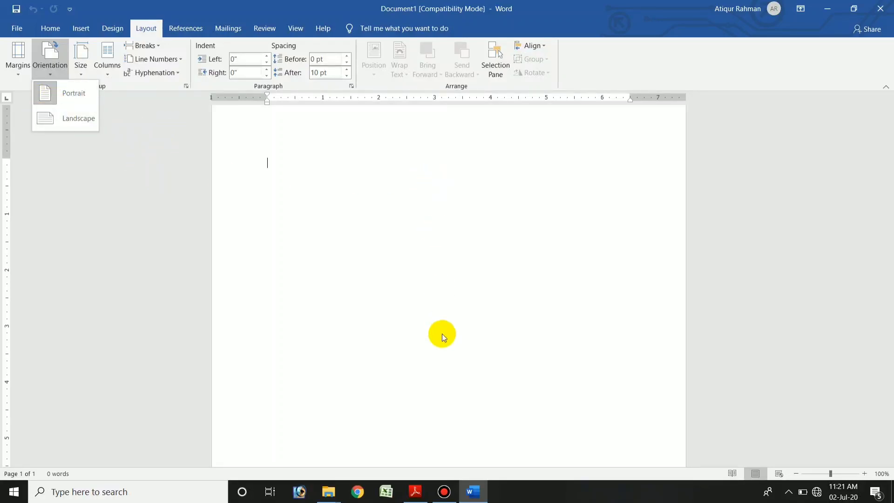
pyautogui.click(75, 94)
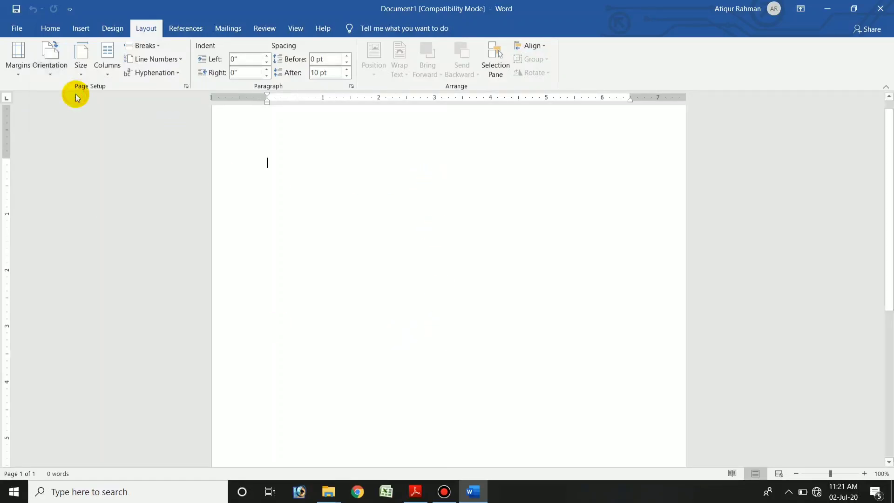
pyautogui.click(81, 61)
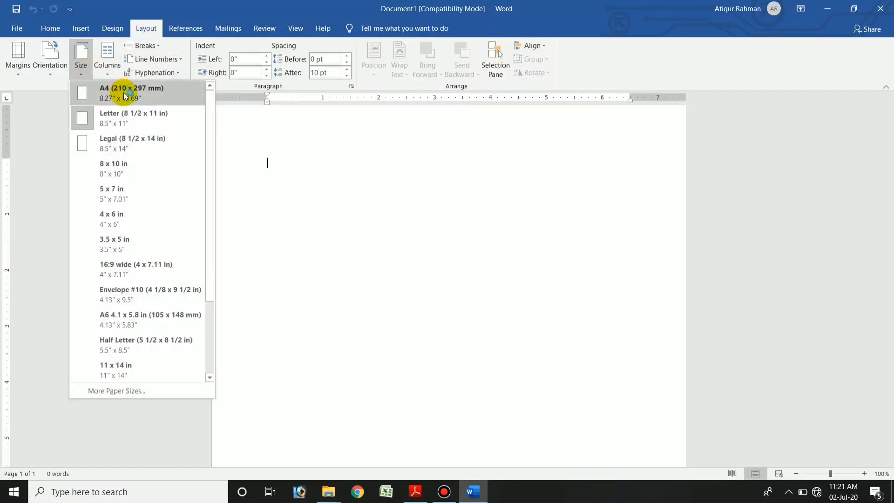
pyautogui.click(122, 93)
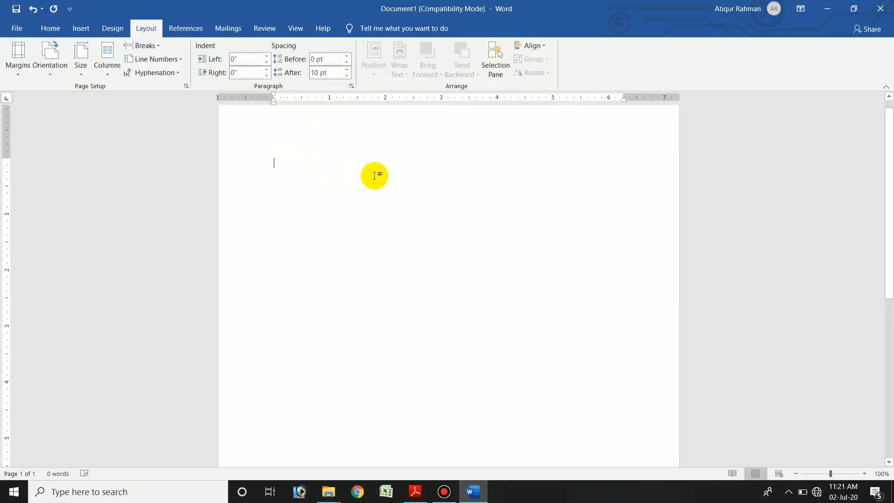
# Type 'NILBAGAN MODEL HS SCHOOL' as a centred, bold 26-pt heading and start a new line.
pyautogui.write('N')
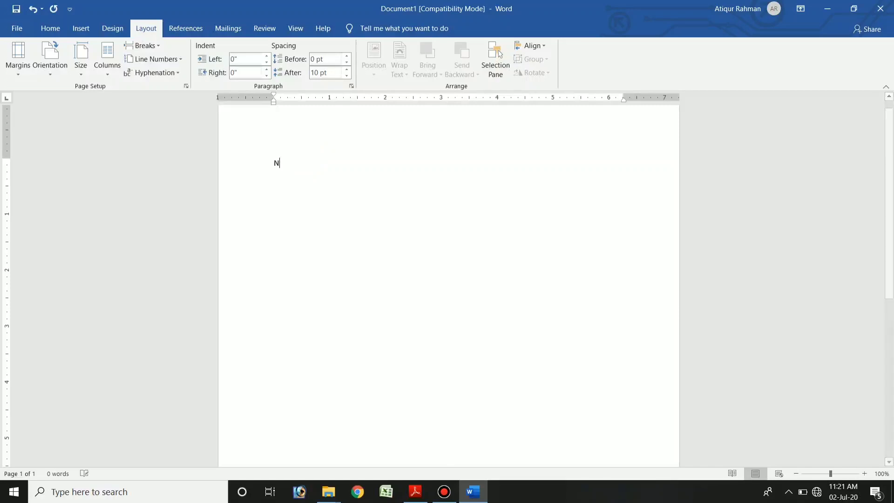
pyautogui.write('ILBAGAN ')
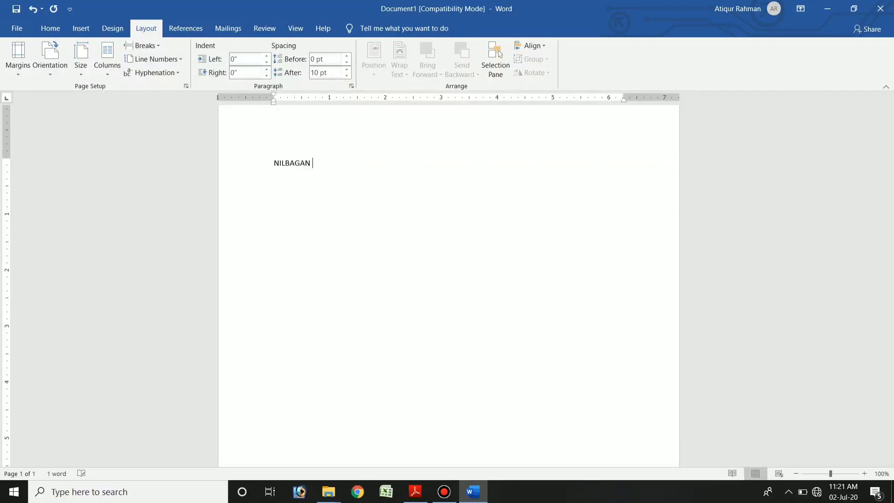
pyautogui.write('MODEL H')
pyautogui.write('S SCHOOL')
pyautogui.moveTo(393, 160); pyautogui.dragTo(274, 164)
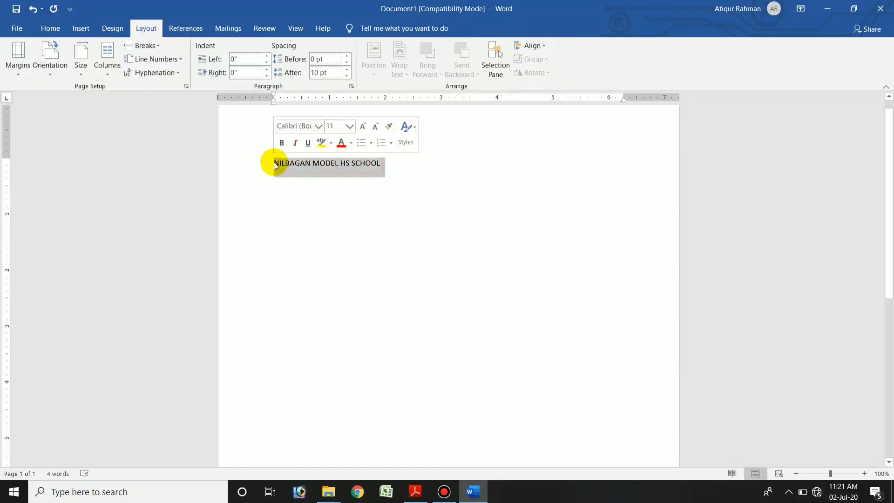
pyautogui.click(52, 27)
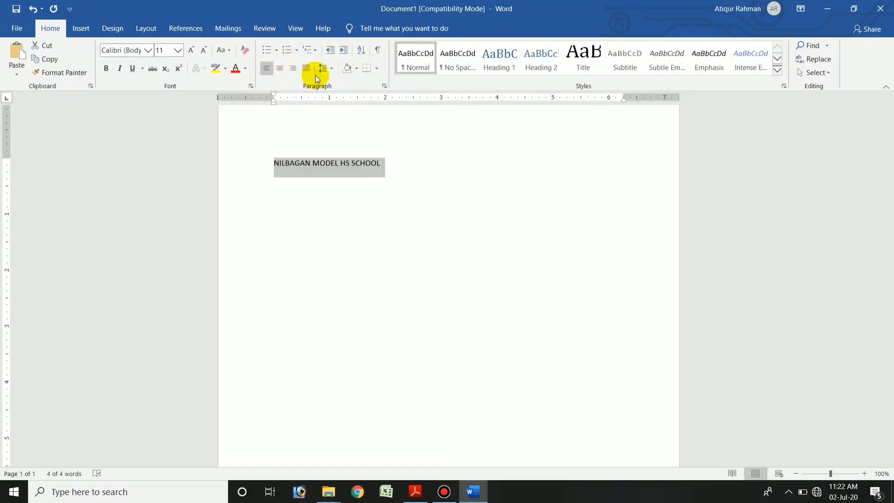
pyautogui.click(280, 69)
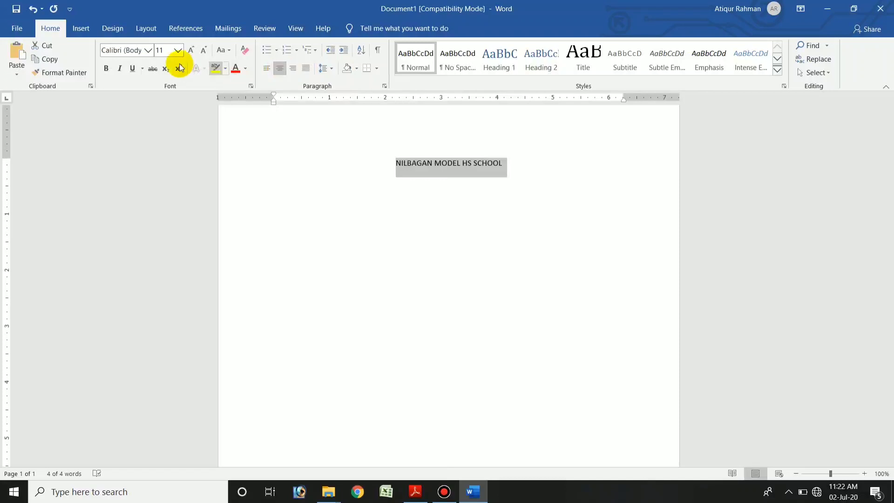
pyautogui.click(111, 71)
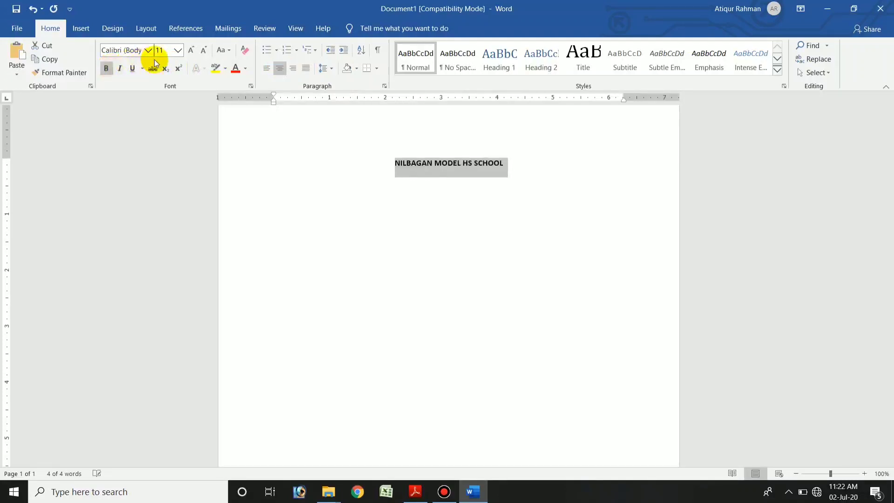
pyautogui.click(178, 51)
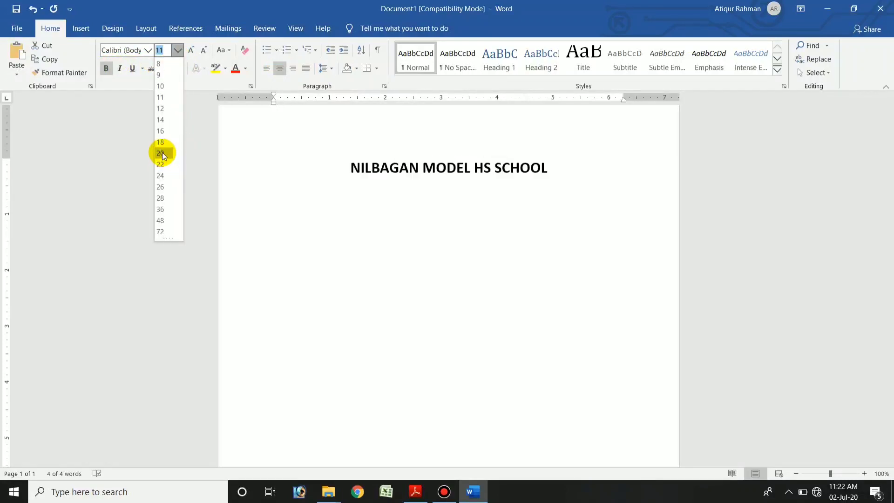
pyautogui.click(161, 186)
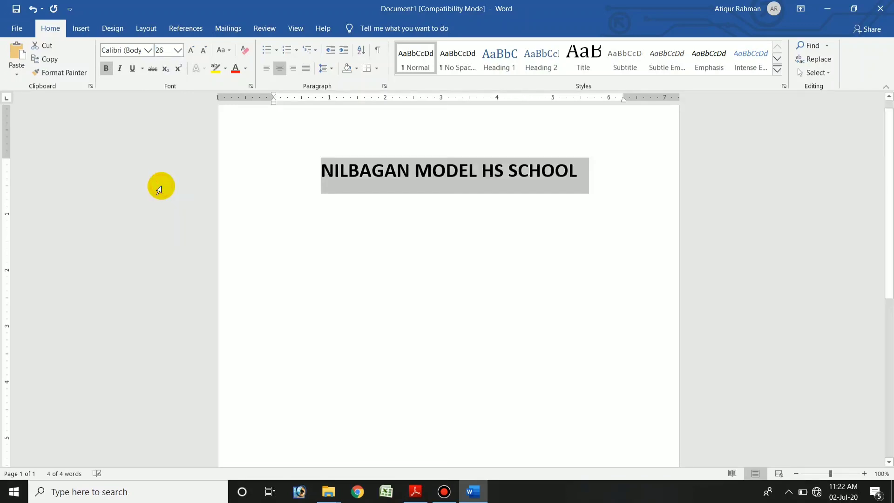
pyautogui.click(521, 177)
pyautogui.click(644, 188)
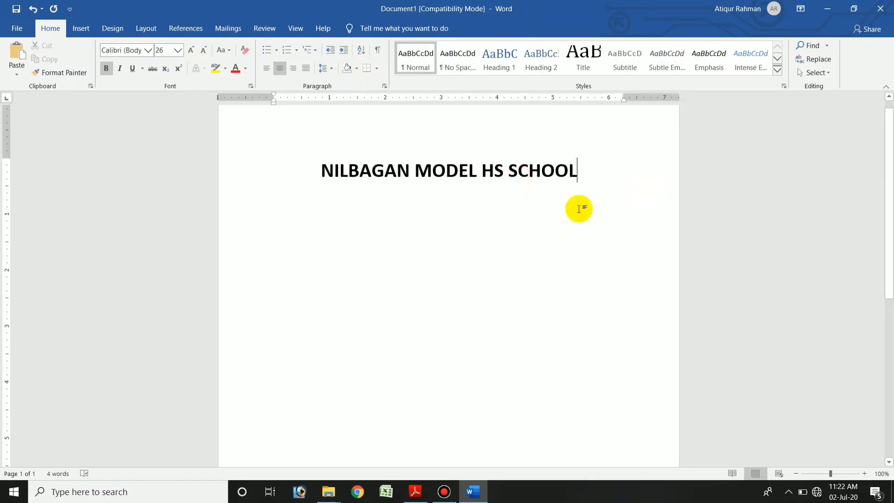
pyautogui.press('Return')
# Add empty lines below the heading until a second page appears, then return to the top.
pyautogui.press('Return')
pyautogui.press('Return')
pyautogui.press('Return')
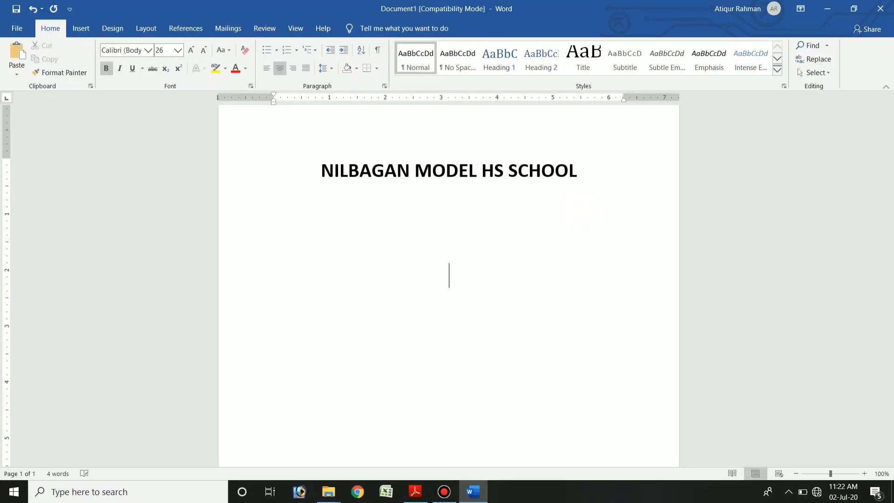
pyautogui.write('FGFT')
pyautogui.press('BackSpace')
pyautogui.press('BackSpace')
pyautogui.press('BackSpace')
pyautogui.press('BackSpace')
pyautogui.press('Return')
pyautogui.press('Return')
pyautogui.press('Return')
pyautogui.press('Return')
pyautogui.press('Return')
pyautogui.press('Return')
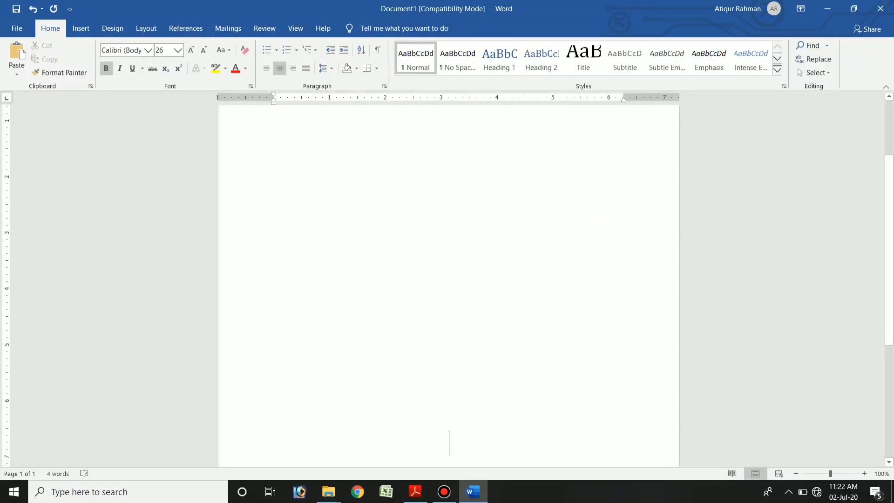
pyautogui.press('Return')
pyautogui.press('Return')
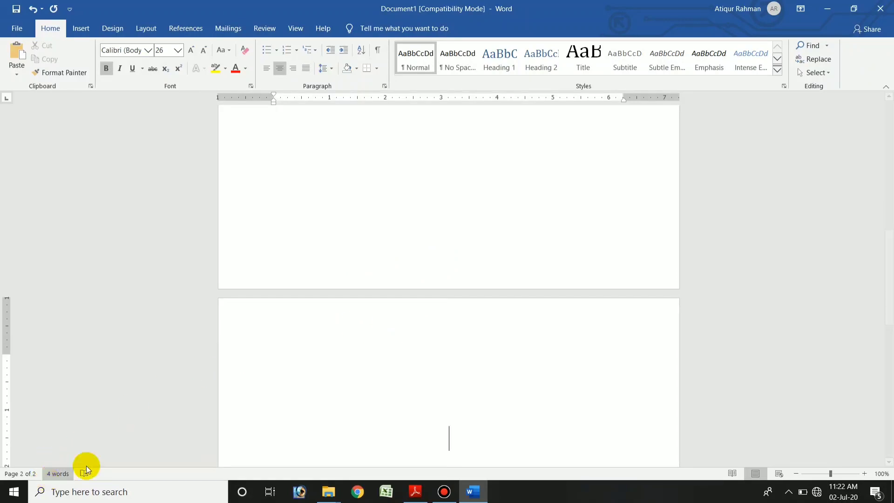
pyautogui.scroll(3, 548, 312)
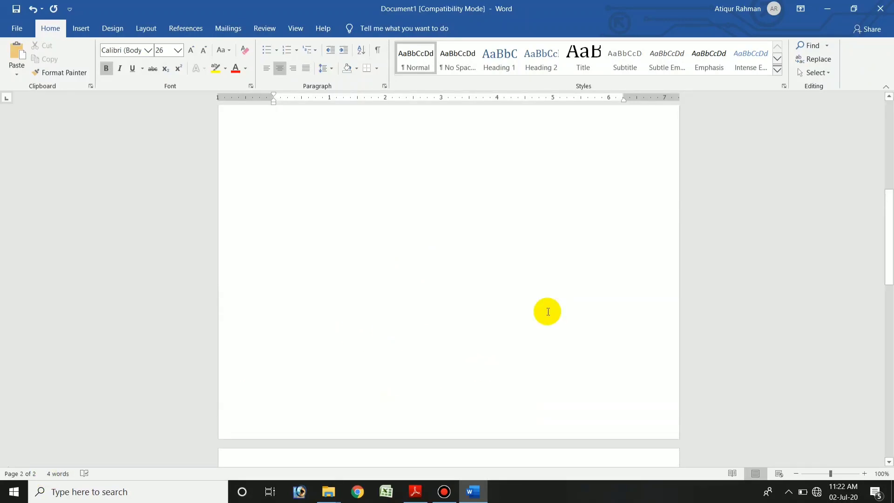
pyautogui.scroll(3, 549, 312)
pyautogui.scroll(1, 545, 310)
pyautogui.click(567, 176)
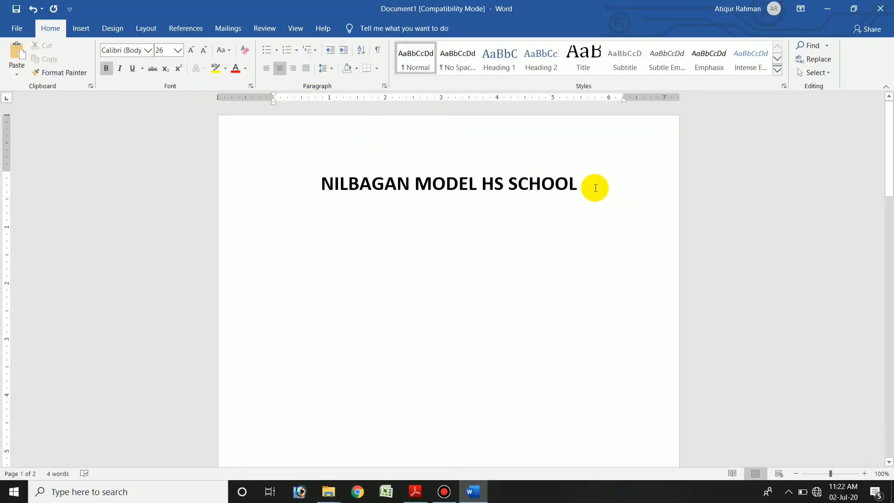
# Insert the Banded header design from the Insert > Header gallery.
pyautogui.click(84, 27)
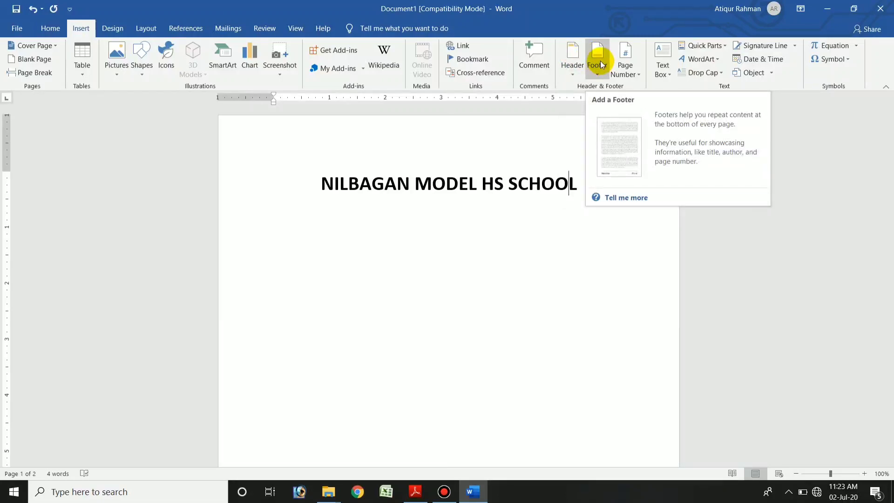
pyautogui.click(576, 66)
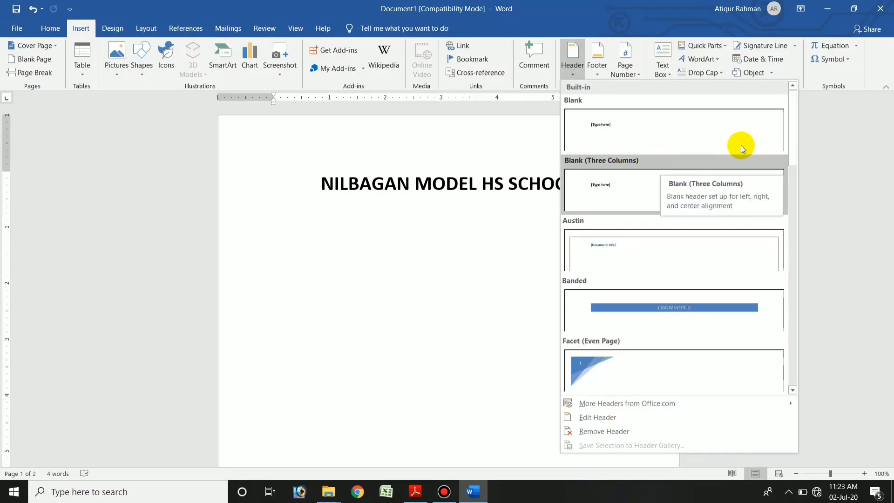
pyautogui.moveTo(795, 132); pyautogui.dragTo(794, 161)
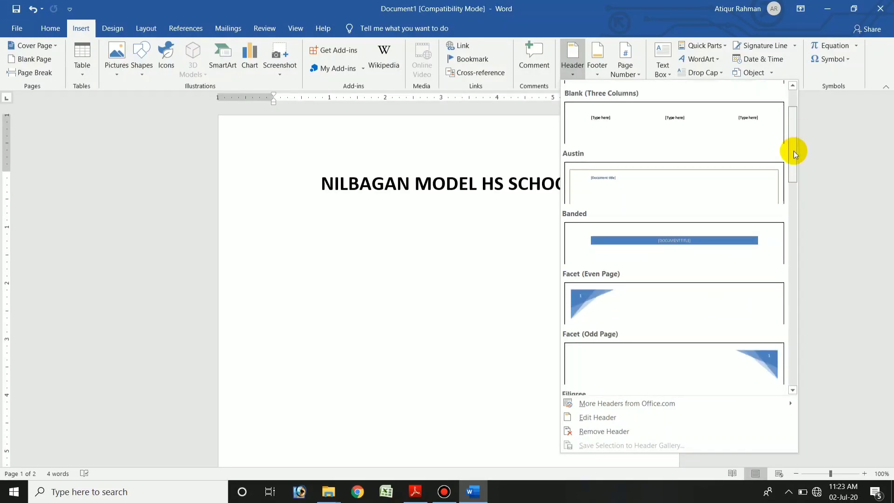
pyautogui.click(672, 188)
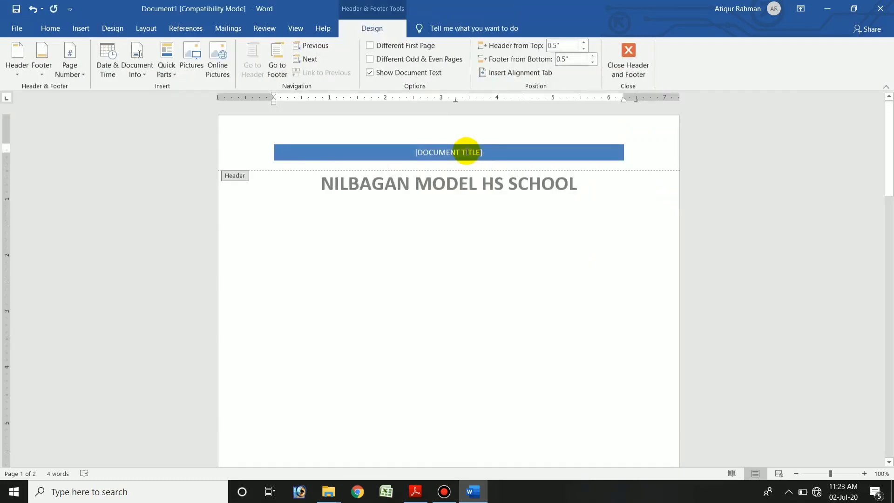
# Replace the header's [DOCUMENT TITLE] placeholder with NILBAGAN MODEL HS SCHOOL and select it.
pyautogui.click(468, 153)
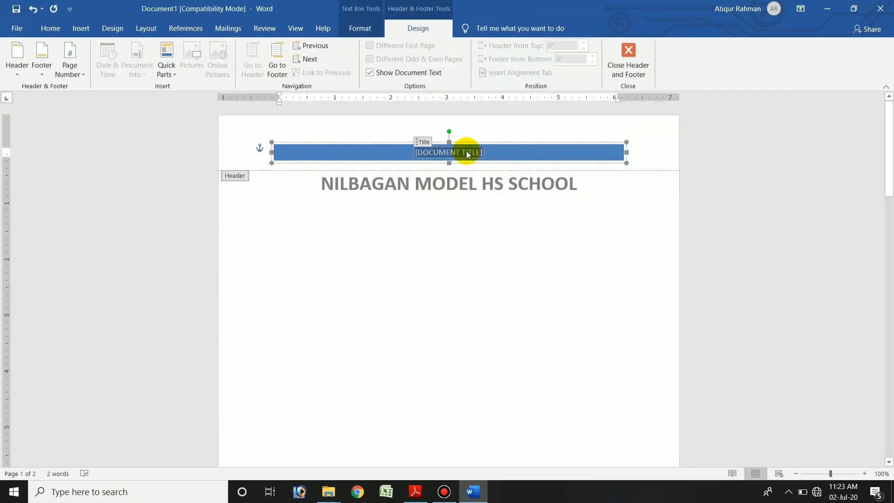
pyautogui.write('NILB')
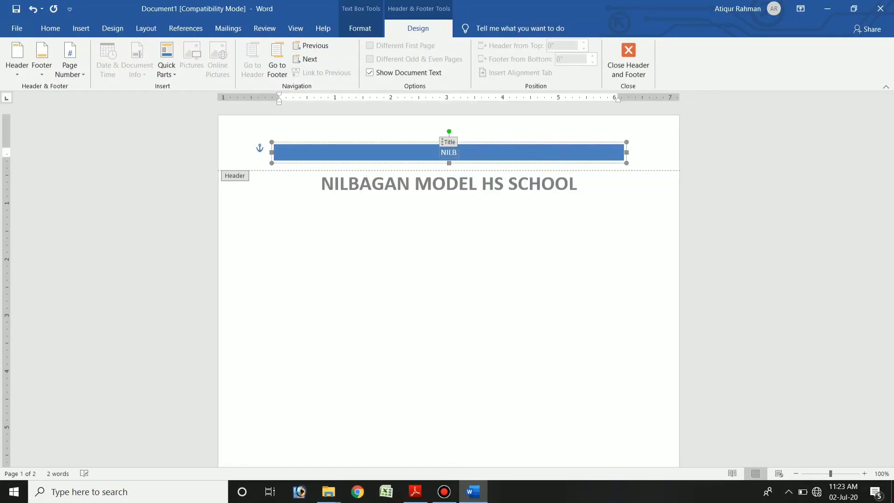
pyautogui.write('AGAN MO')
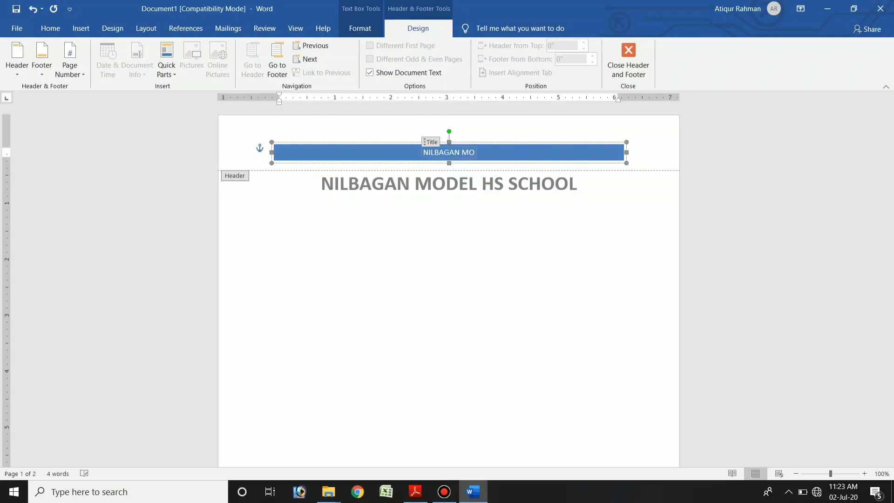
pyautogui.write('DEL HS SC')
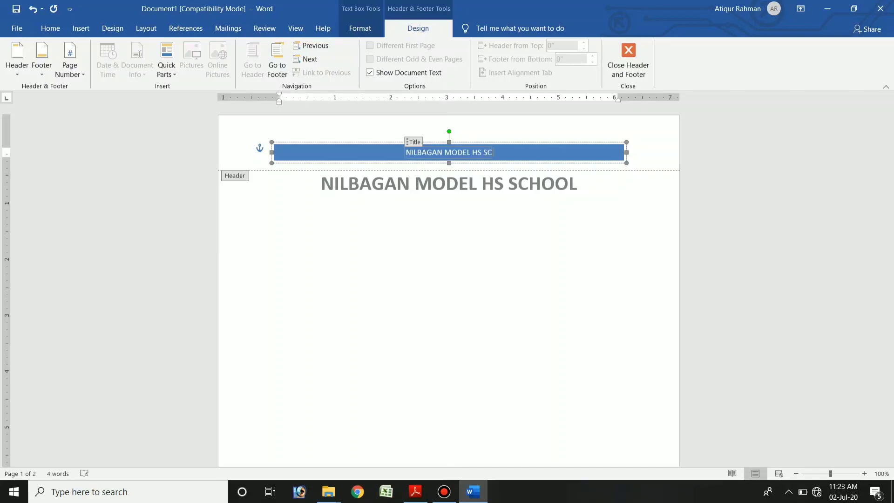
pyautogui.write('HOOL')
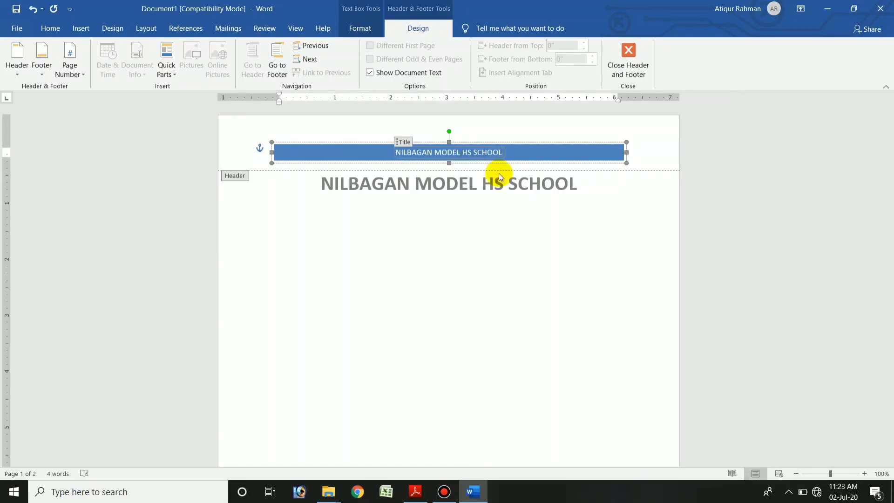
pyautogui.click(501, 152)
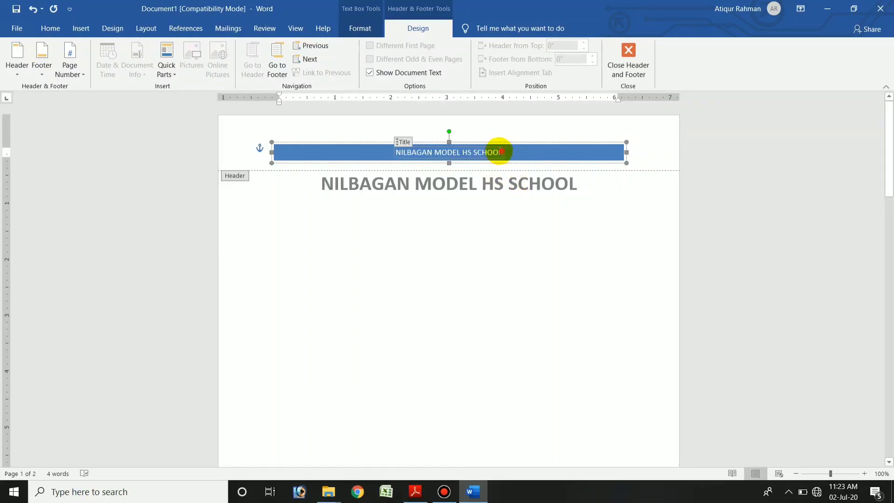
pyautogui.moveTo(501, 152); pyautogui.dragTo(395, 151)
# Make the header title 28-pt bold and close header editing.
pyautogui.click(45, 29)
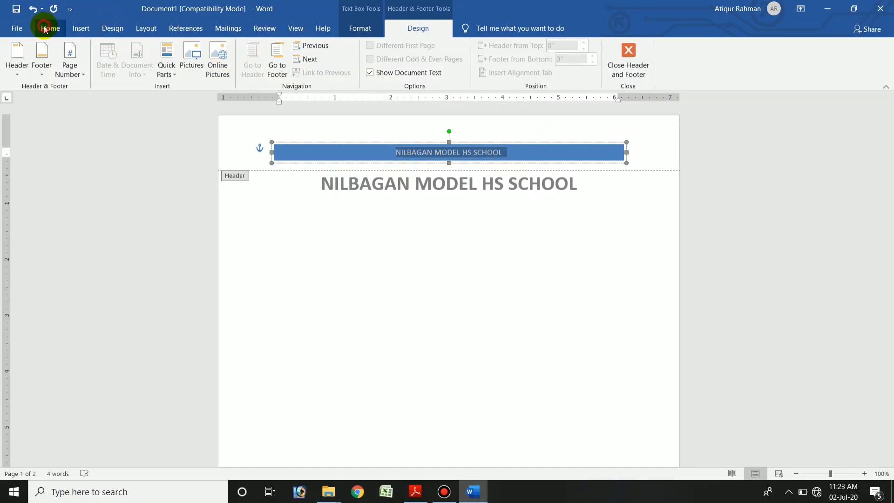
pyautogui.click(178, 51)
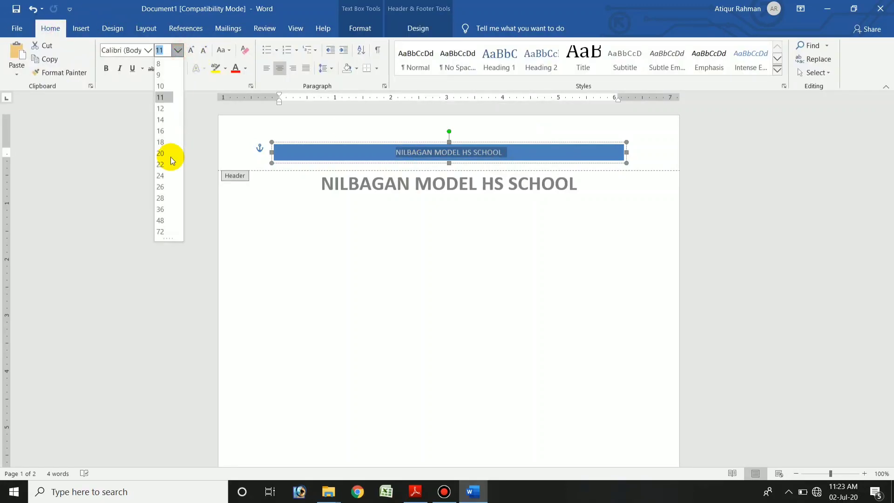
pyautogui.click(160, 198)
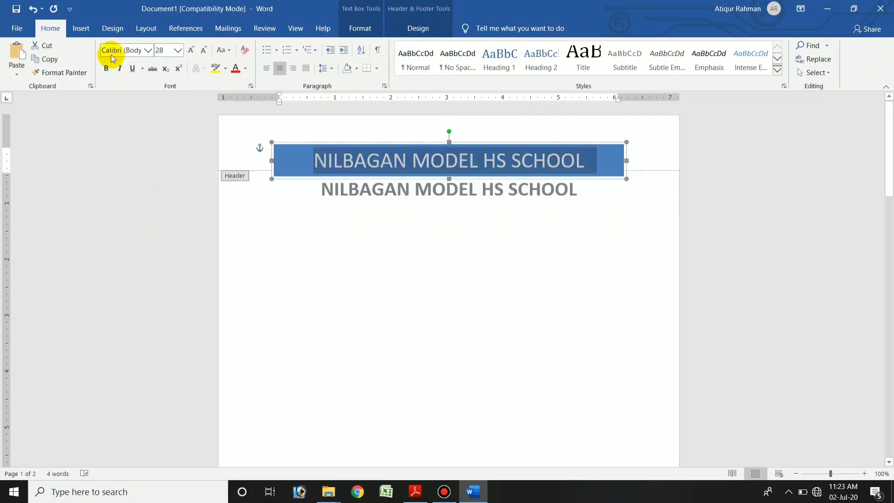
pyautogui.click(108, 69)
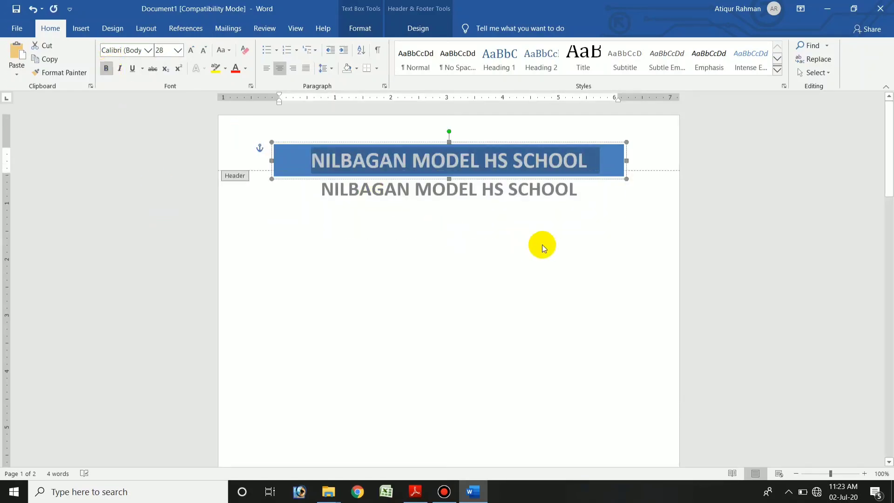
pyautogui.doubleClick(605, 236)
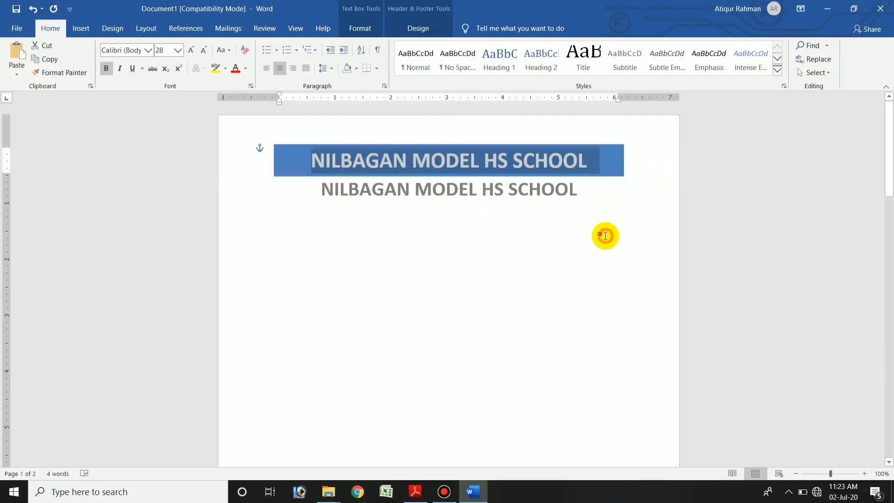
# Delete the duplicate school name from the body and type GG just below the header.
pyautogui.moveTo(578, 190); pyautogui.dragTo(339, 179)
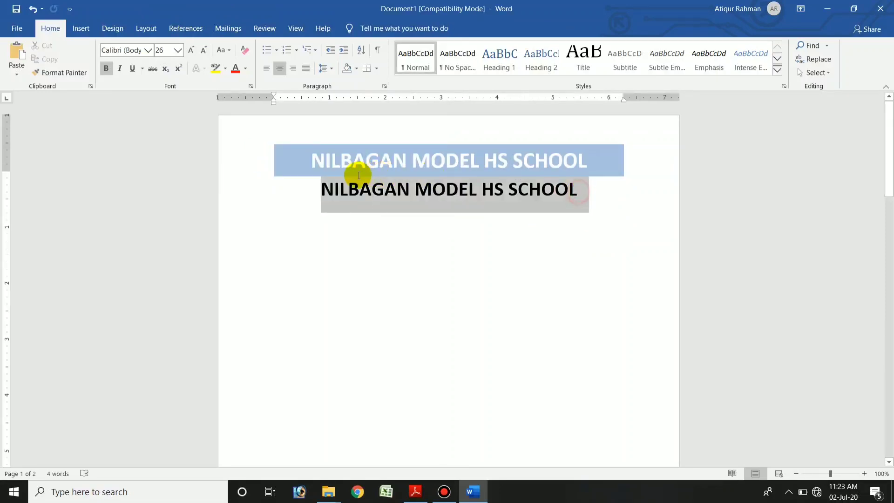
pyautogui.press('Delete')
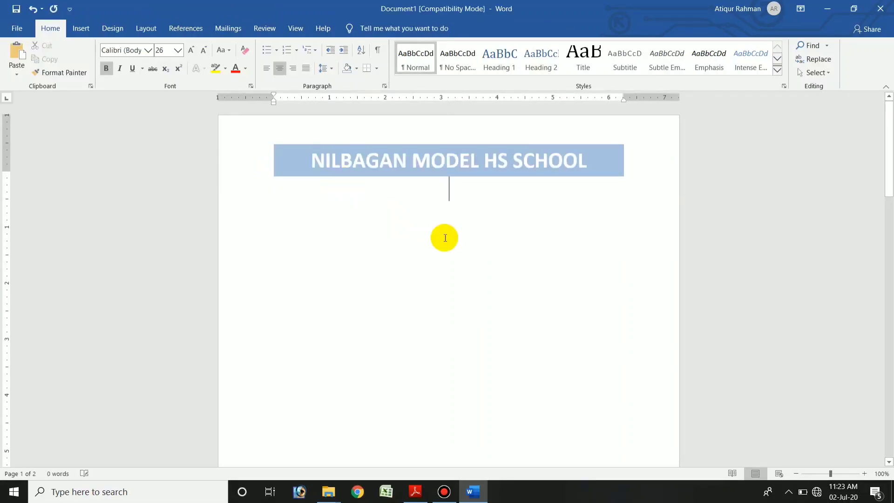
pyautogui.doubleClick(445, 238)
pyautogui.click(436, 190)
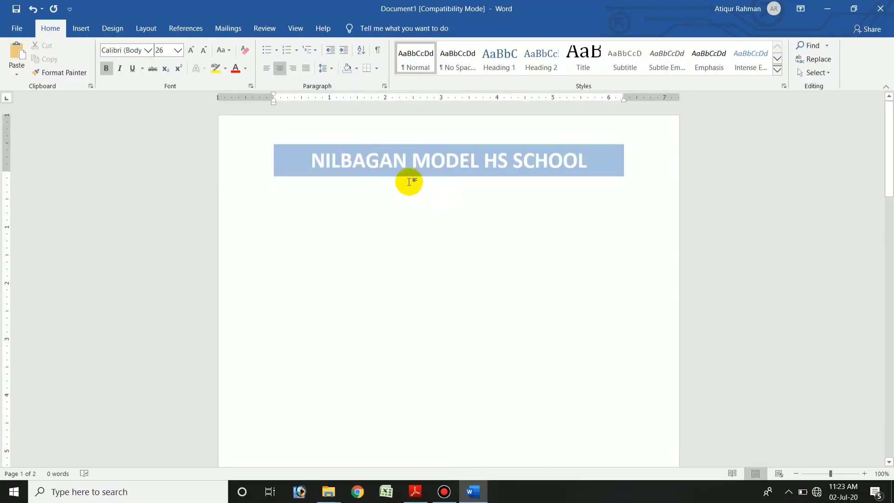
pyautogui.write('BJHG')
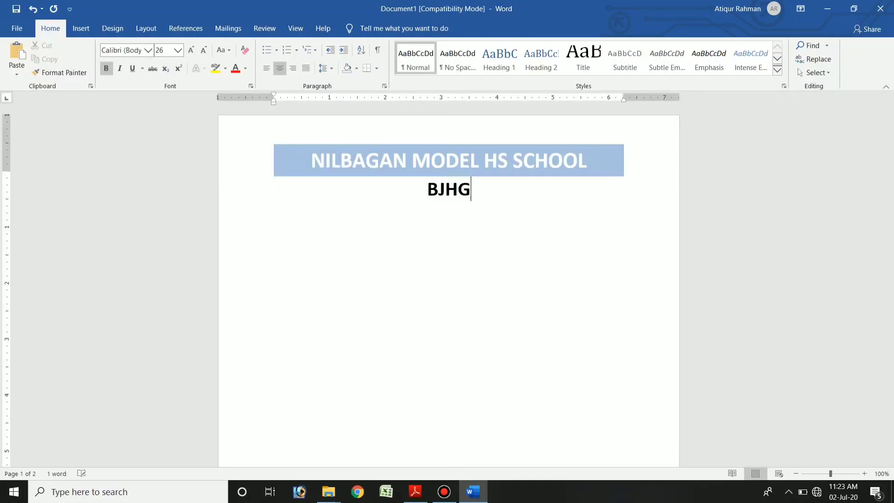
pyautogui.press('BackSpace')
pyautogui.press('Return')
pyautogui.press('Return')
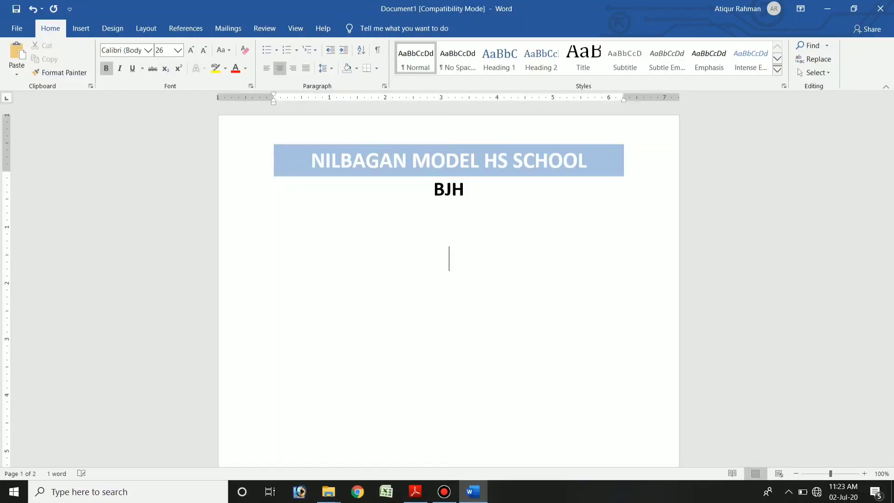
pyautogui.press('BackSpace')
pyautogui.press('BackSpace')
pyautogui.press('BackSpace')
pyautogui.press('BackSpace')
pyautogui.write('GG')
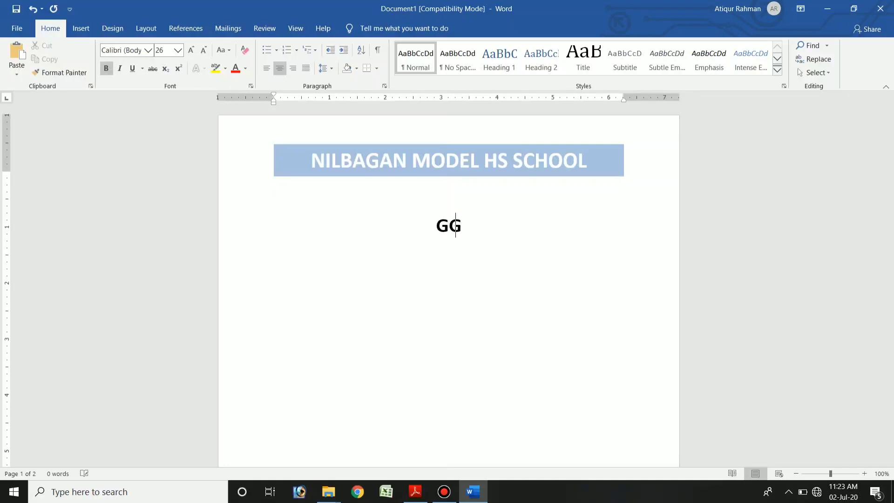
pyautogui.click(417, 346)
# Add empty lines after GG to extend the document across several pages.
pyautogui.press('Return')
pyautogui.press('Return')
pyautogui.press('Return')
pyautogui.press('Return')
pyautogui.scroll(-2, 417, 345)
pyautogui.press('Return')
pyautogui.press('Return')
pyautogui.press('Return')
pyautogui.press('Return')
pyautogui.press('Return')
pyautogui.press('Return')
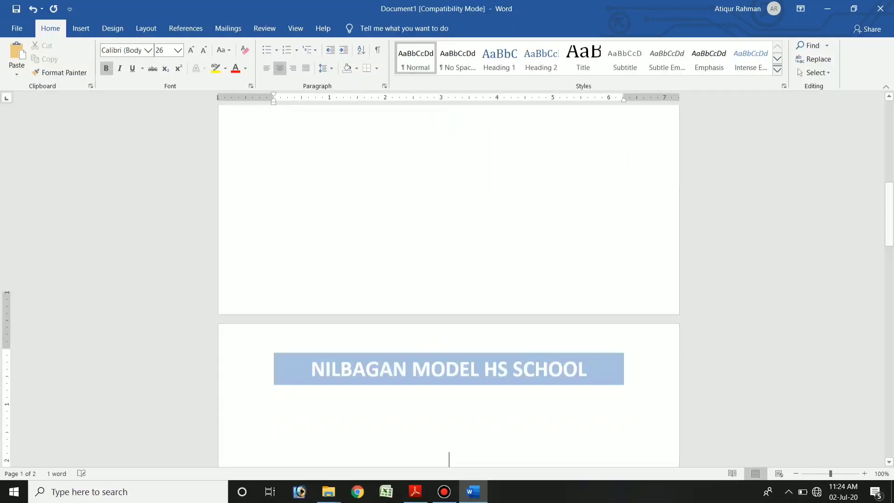
pyautogui.press('Return')
pyautogui.press('Return')
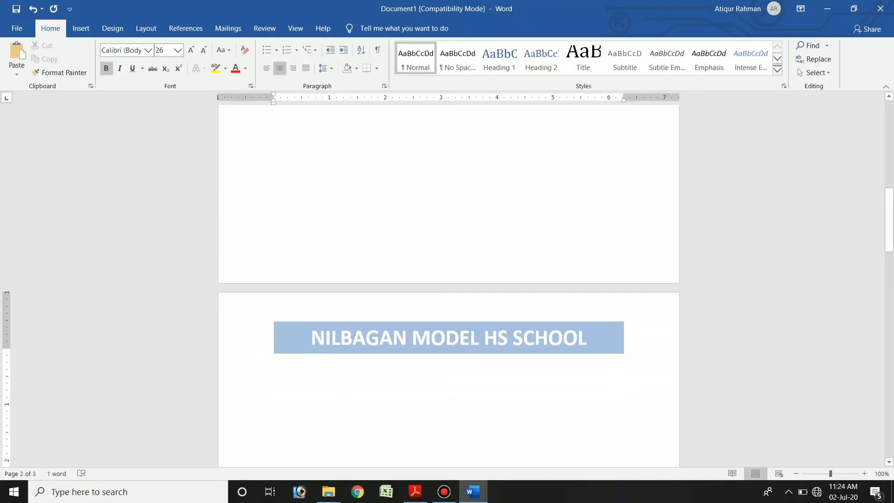
pyautogui.press('Return')
pyautogui.press('Return')
pyautogui.press('Return')
pyautogui.press('Return')
pyautogui.press('Return')
pyautogui.press('Return')
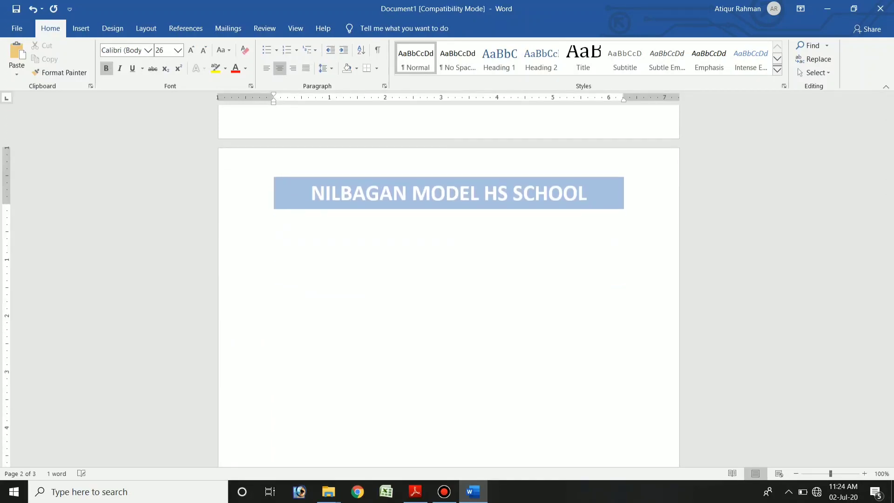
pyautogui.press('Return')
pyautogui.press('Return')
pyautogui.press('Return')
pyautogui.press('Return')
pyautogui.press('Return')
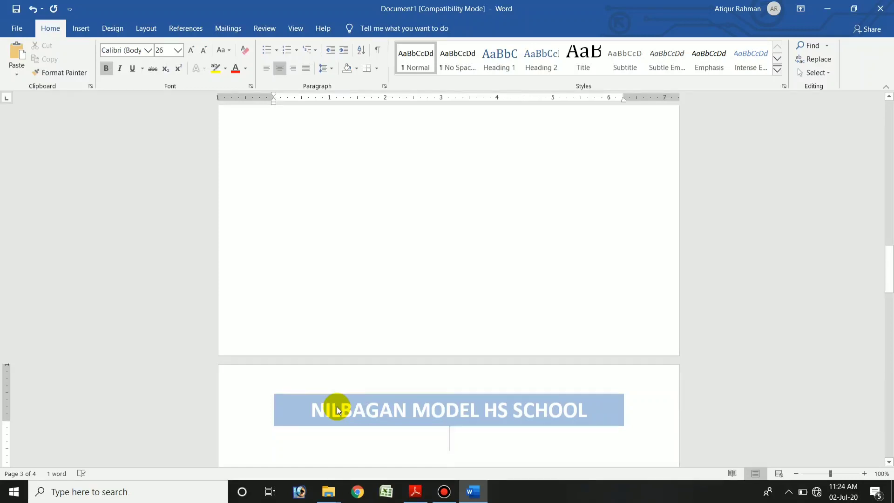
# Open the print preview and page through it to check the header on each page.
pyautogui.click(18, 29)
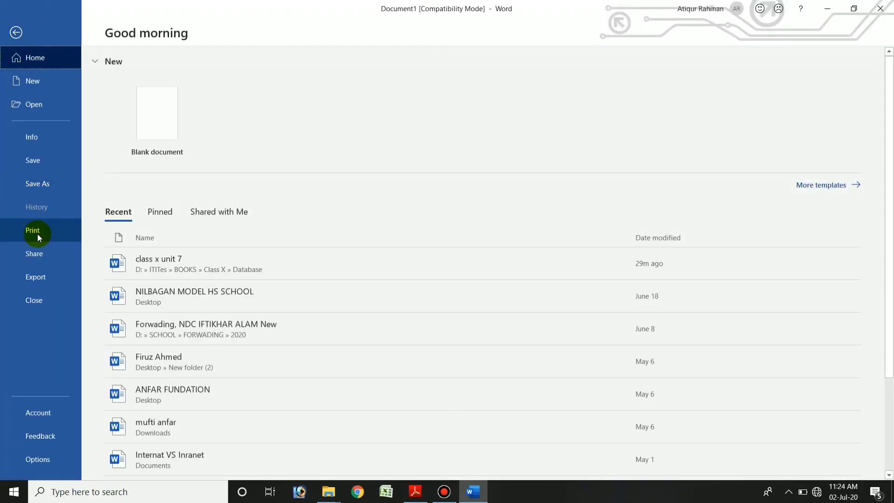
pyautogui.click(38, 233)
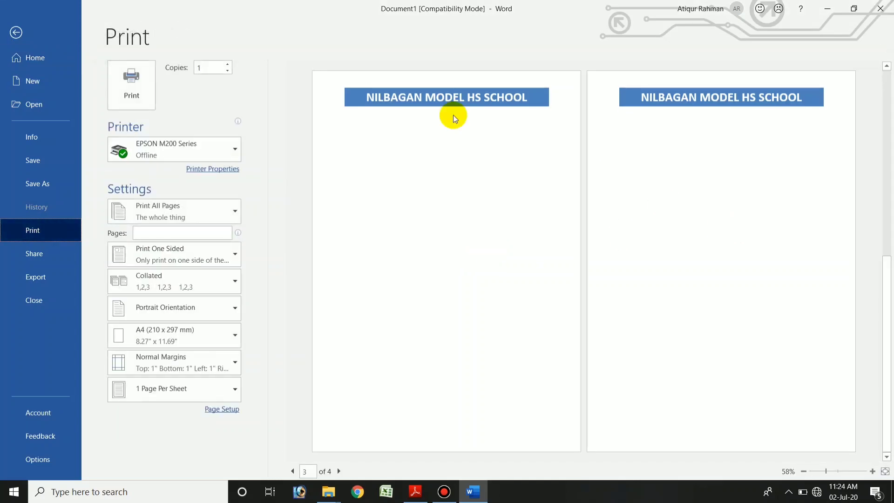
pyautogui.click(837, 471)
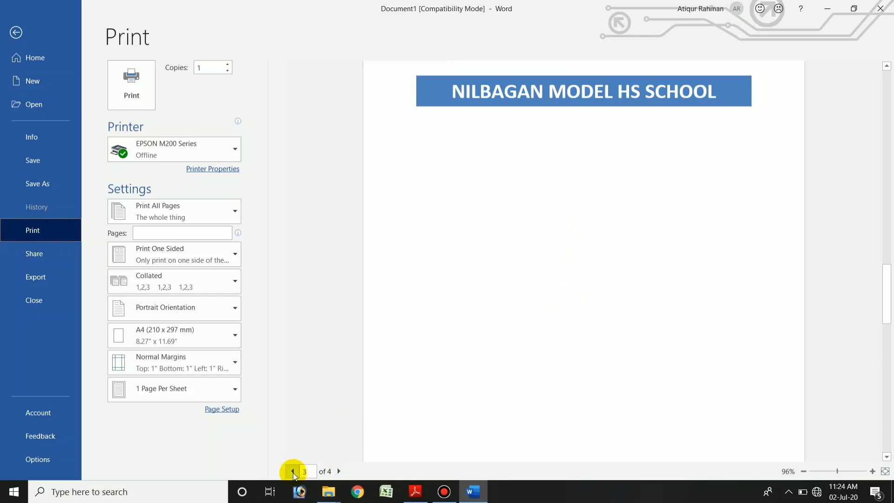
pyautogui.click(292, 471)
pyautogui.click(292, 471)
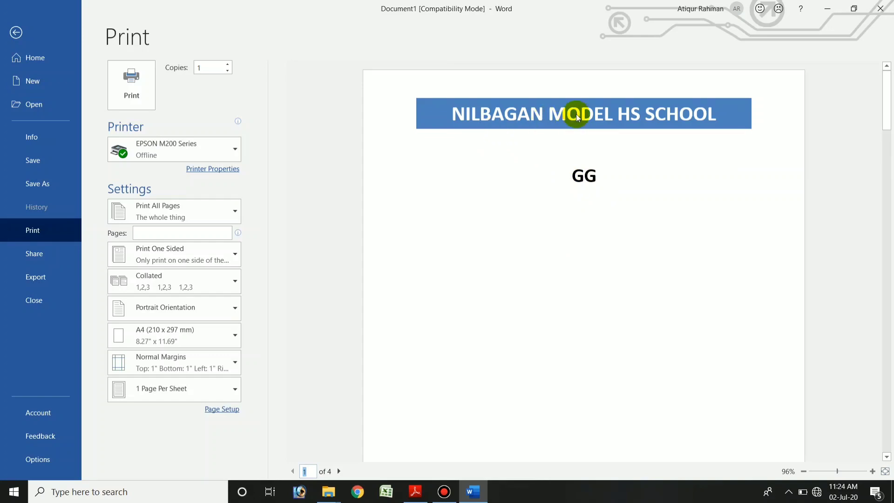
pyautogui.click(338, 472)
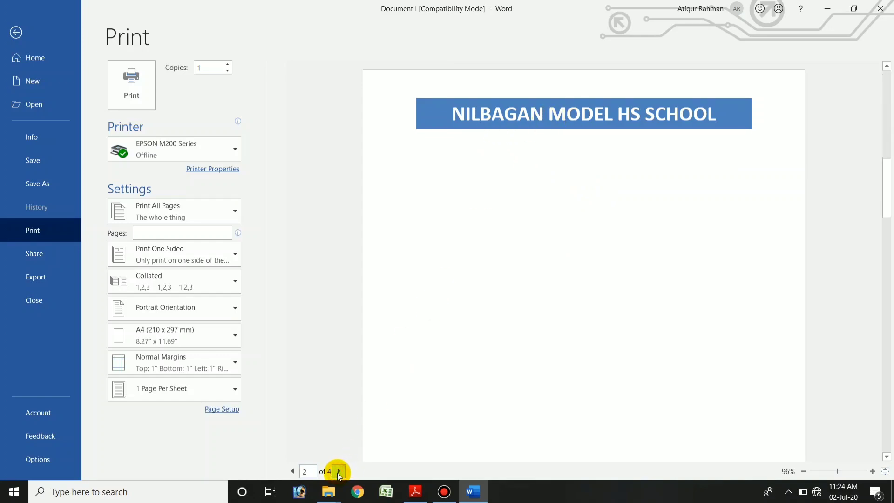
pyautogui.click(339, 472)
pyautogui.scroll(3, 658, 324)
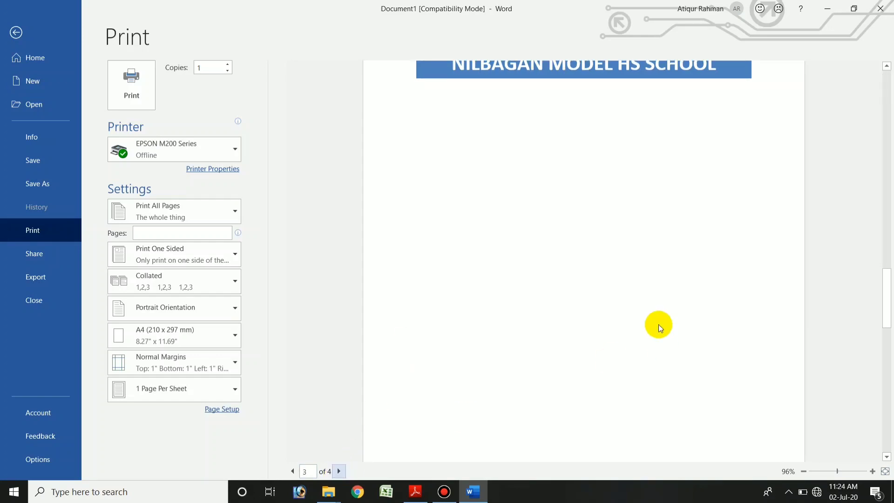
pyautogui.scroll(2, 619, 239)
pyautogui.scroll(2, 619, 239)
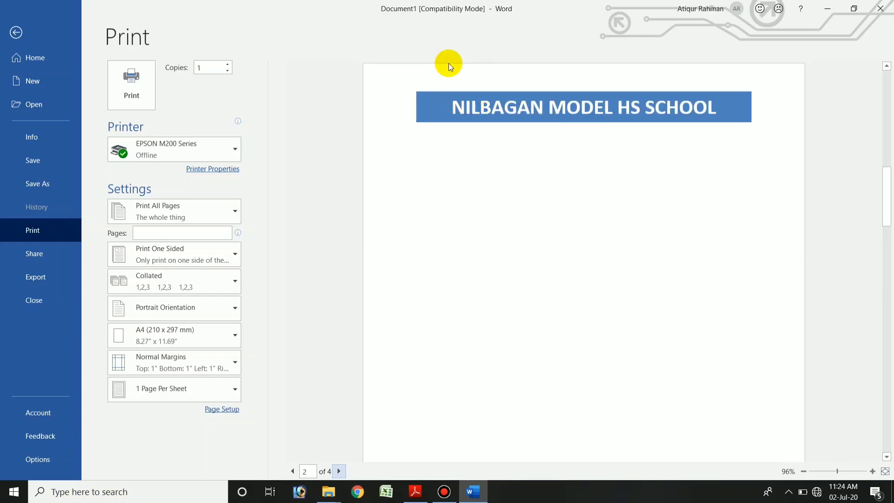
# Return to the editing view and scroll back up to the first page.
pyautogui.click(15, 34)
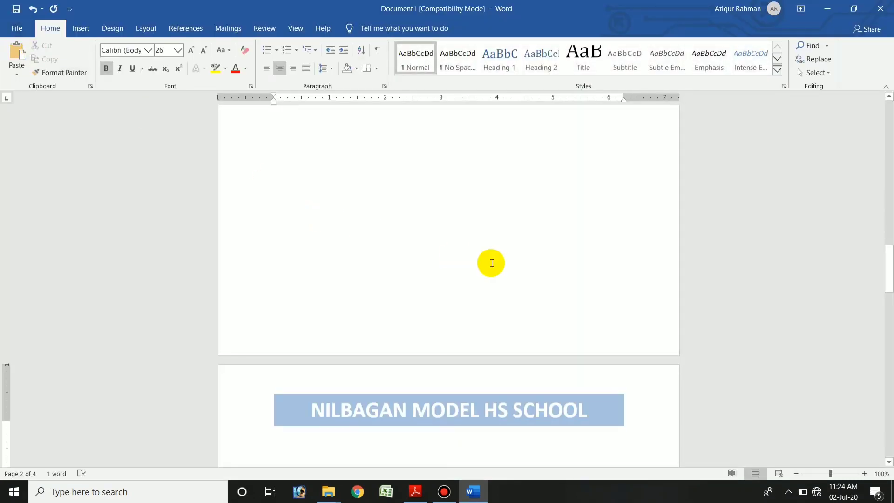
pyautogui.scroll(3, 489, 262)
pyautogui.scroll(10, 495, 263)
pyautogui.scroll(1, 495, 263)
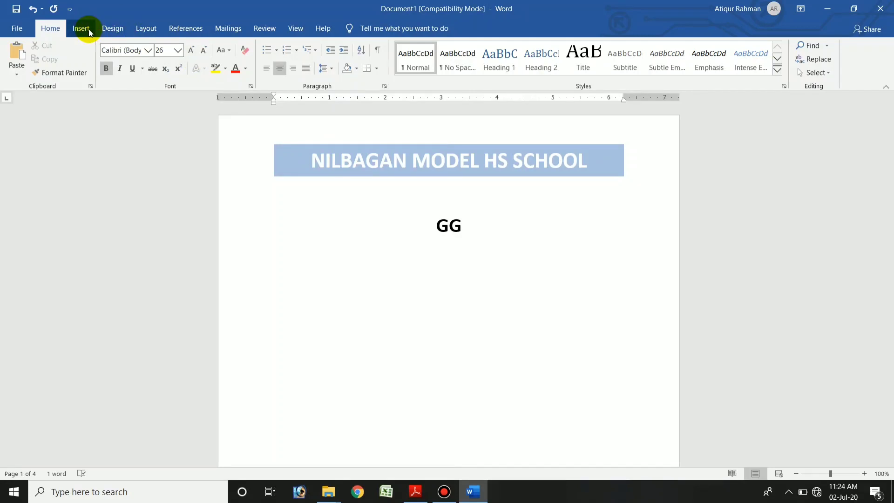
# Bring the handwritten notes PDF in Adobe Reader to the front.
pyautogui.click(415, 492)
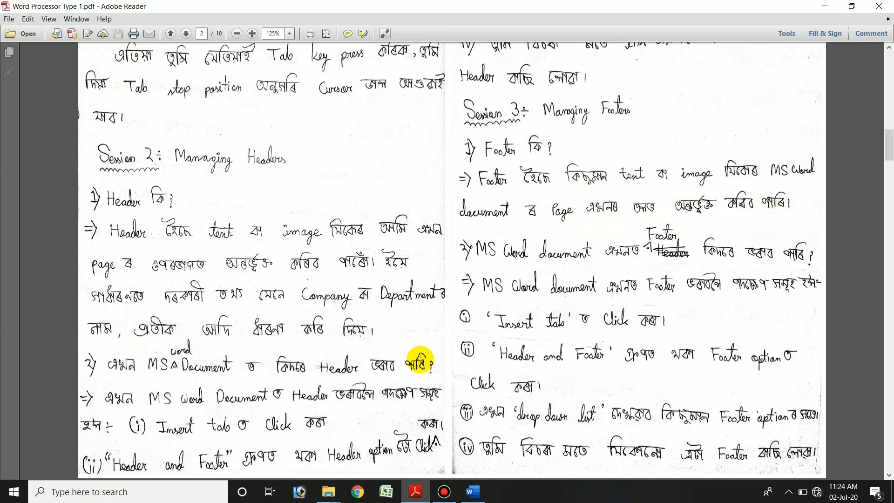
# Return to the Word document, scroll down its pages, and show the Insert ribbon commands.
pyautogui.click(472, 491)
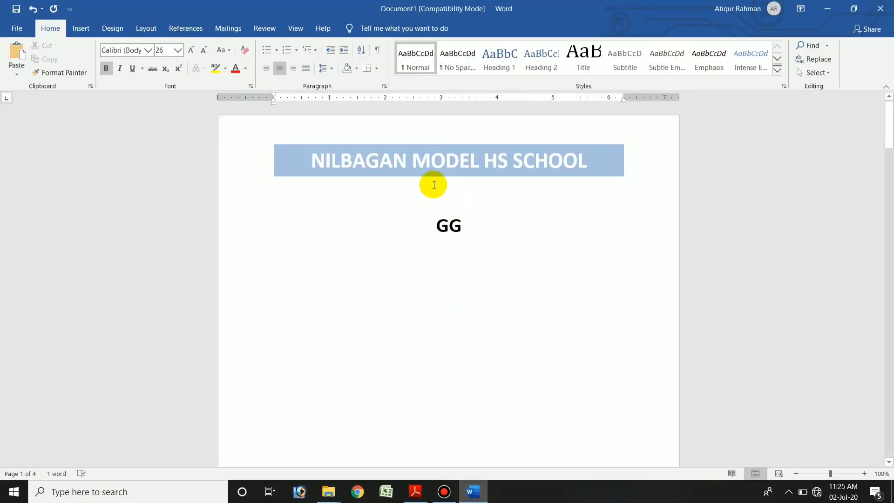
pyautogui.scroll(-1, 503, 362)
pyautogui.scroll(-10, 504, 362)
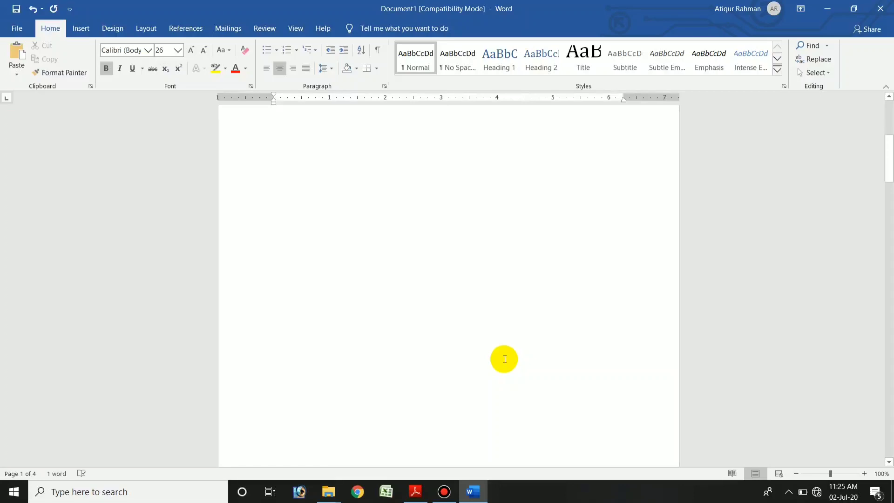
pyautogui.scroll(-3, 504, 358)
pyautogui.scroll(-1, 494, 351)
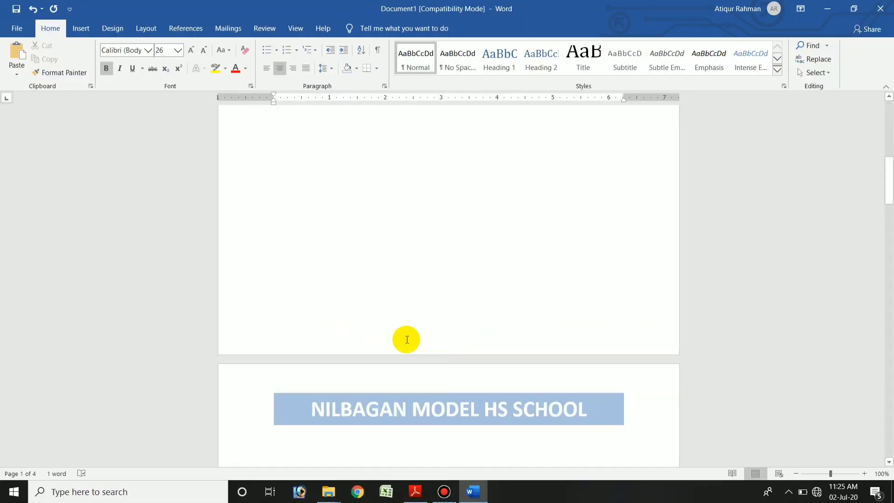
pyautogui.click(81, 28)
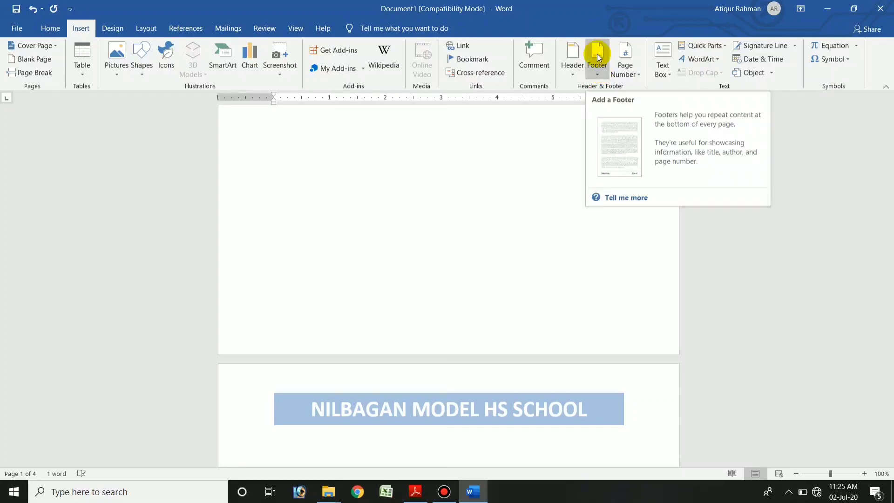
# Insert the Facet (Even Page) footer design.
pyautogui.click(597, 57)
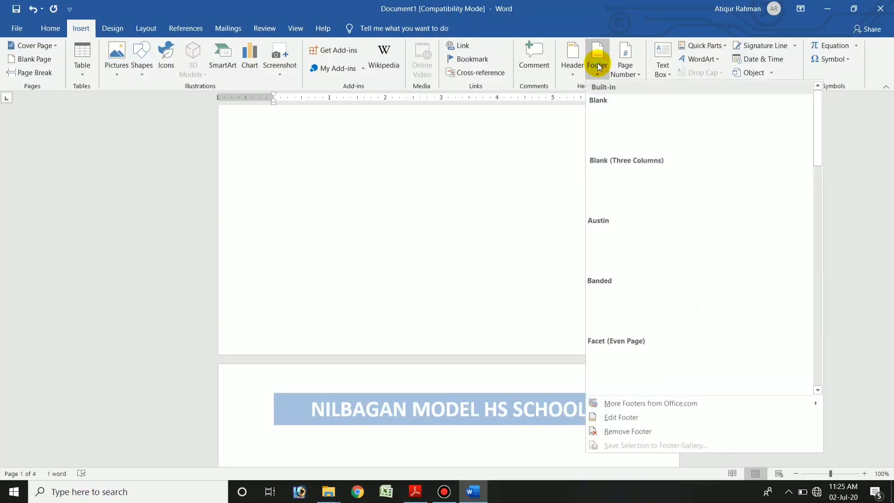
pyautogui.moveTo(819, 126); pyautogui.dragTo(820, 156)
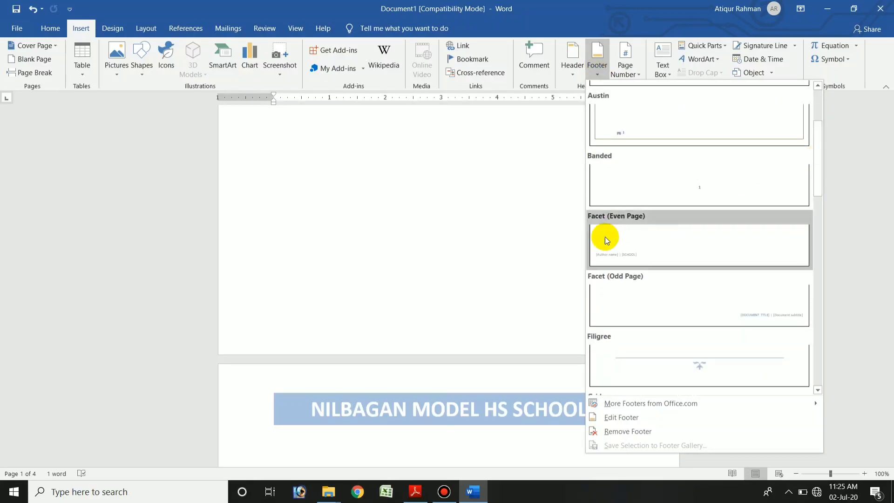
pyautogui.click(664, 239)
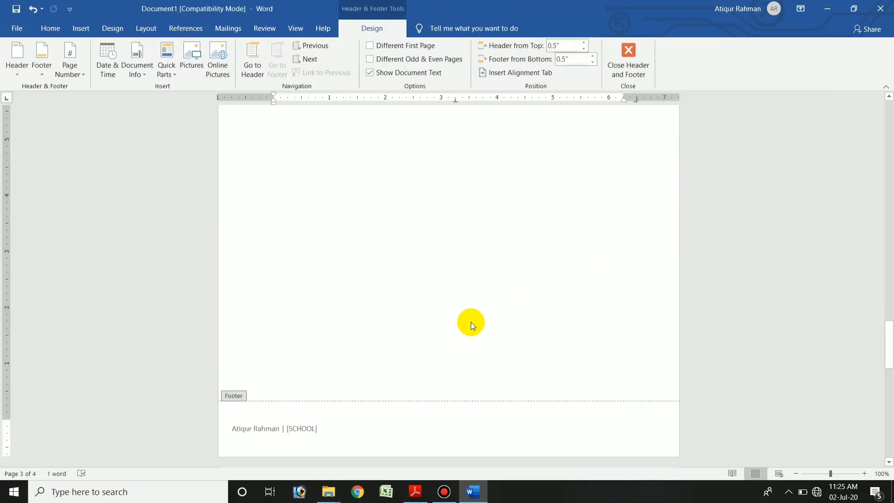
pyautogui.scroll(-1, 471, 322)
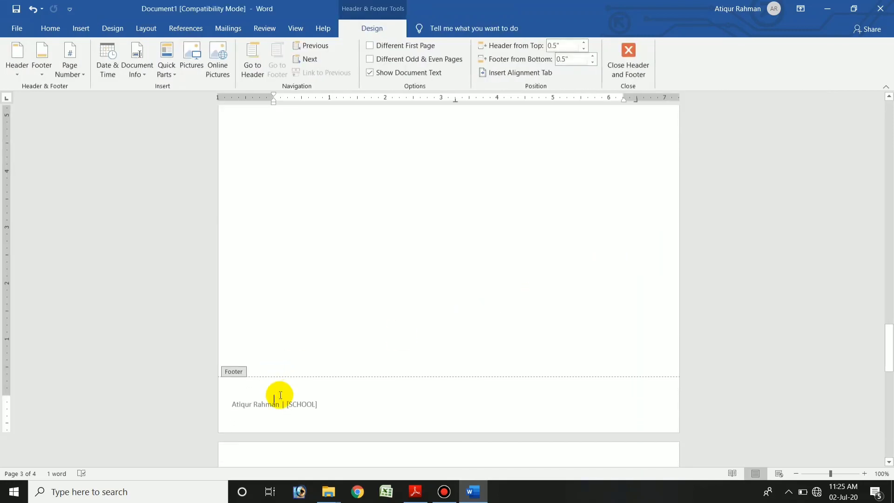
# Replace the footer's [SCHOOL] placeholder with CBC and close the footer.
pyautogui.click(275, 403)
pyautogui.click(285, 403)
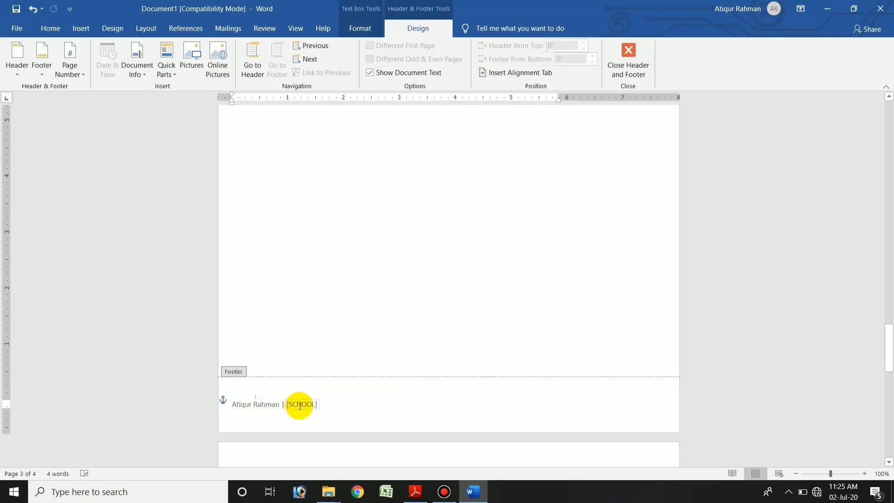
pyautogui.click(323, 405)
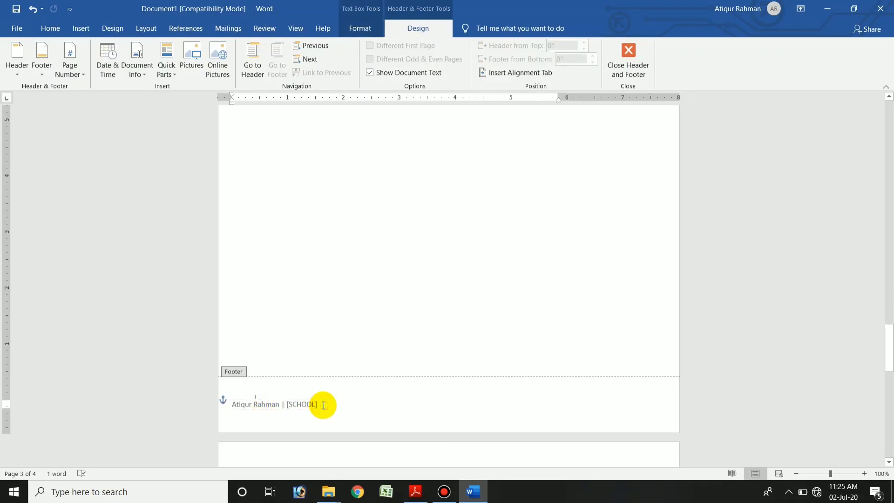
pyautogui.click(287, 405)
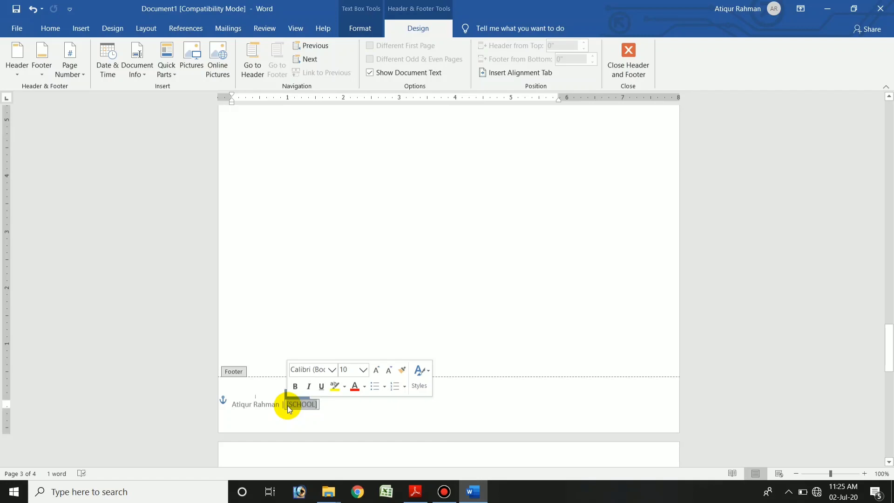
pyautogui.write('CBC')
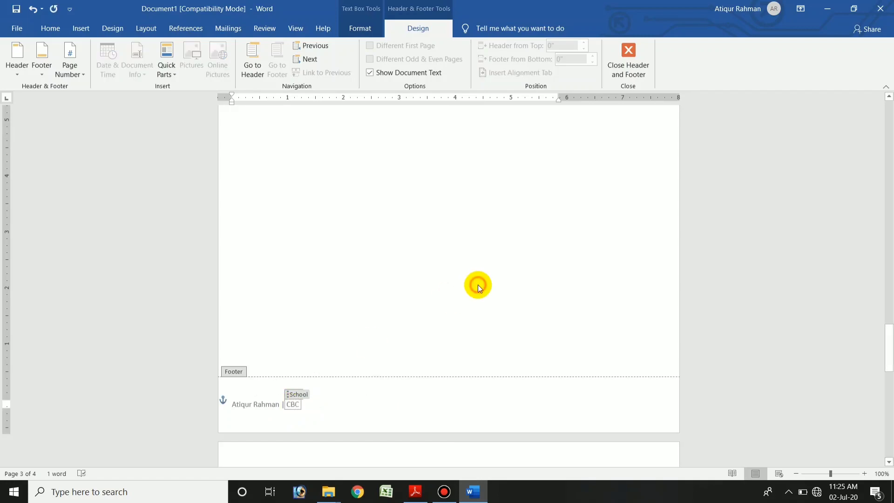
pyautogui.doubleClick(479, 285)
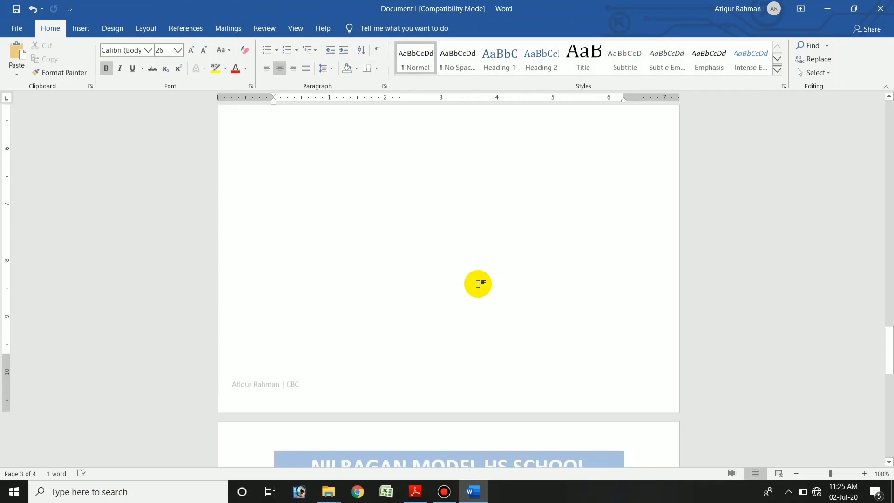
# Check the new footer on the following pages, then open the File backstage.
pyautogui.scroll(-1, 356, 347)
pyautogui.scroll(-2, 355, 345)
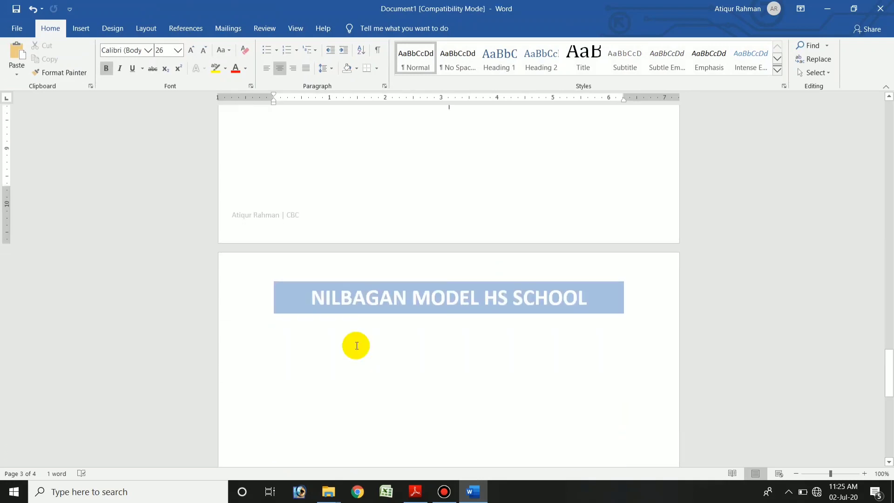
pyautogui.scroll(-2, 357, 345)
pyautogui.scroll(-3, 357, 345)
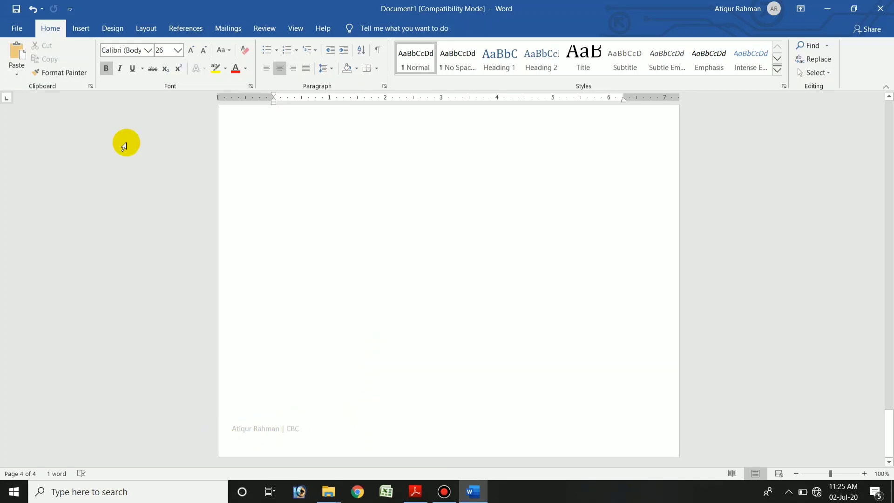
pyautogui.click(8, 36)
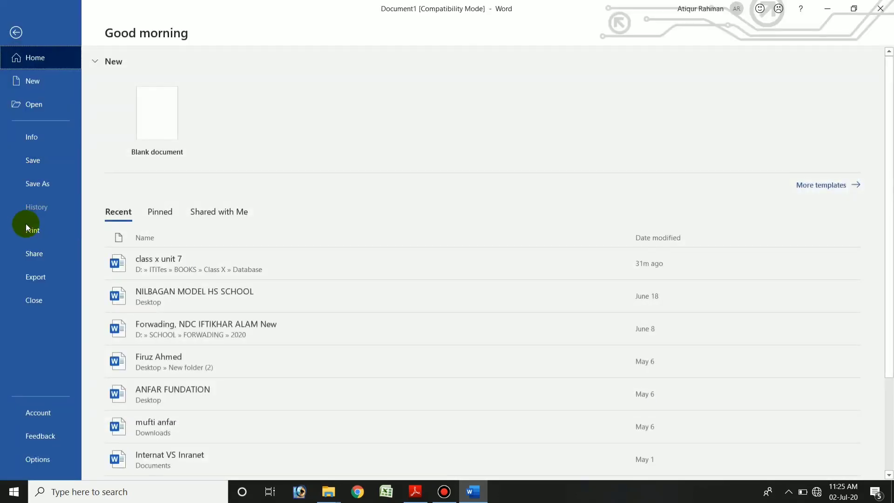
# Review the print preview at 98% zoom to confirm the CBC footer, then return to editing.
pyautogui.click(41, 233)
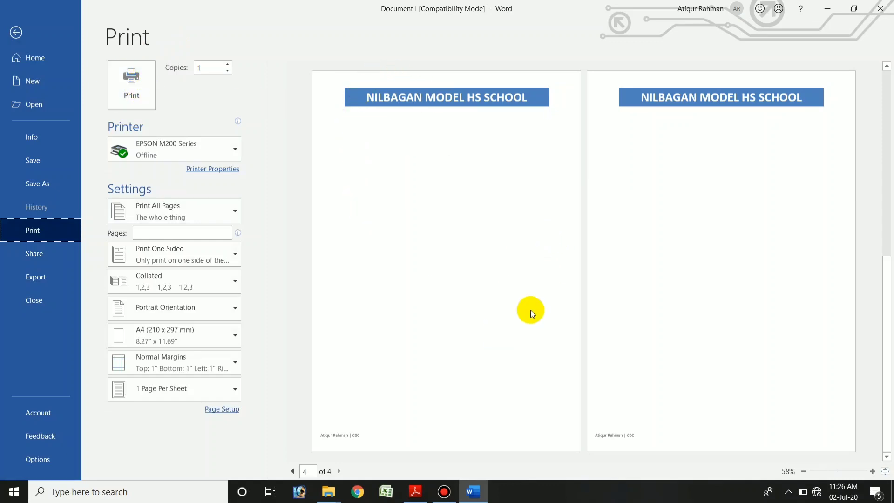
pyautogui.click(839, 472)
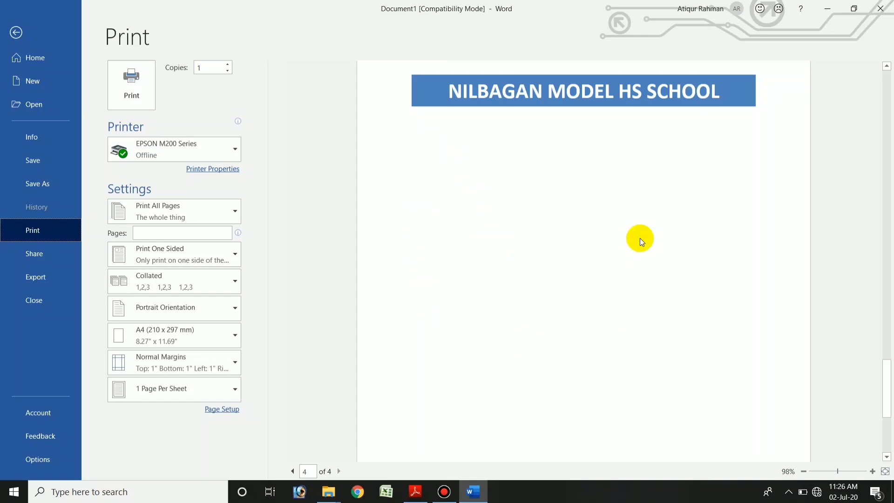
pyautogui.scroll(-3, 531, 278)
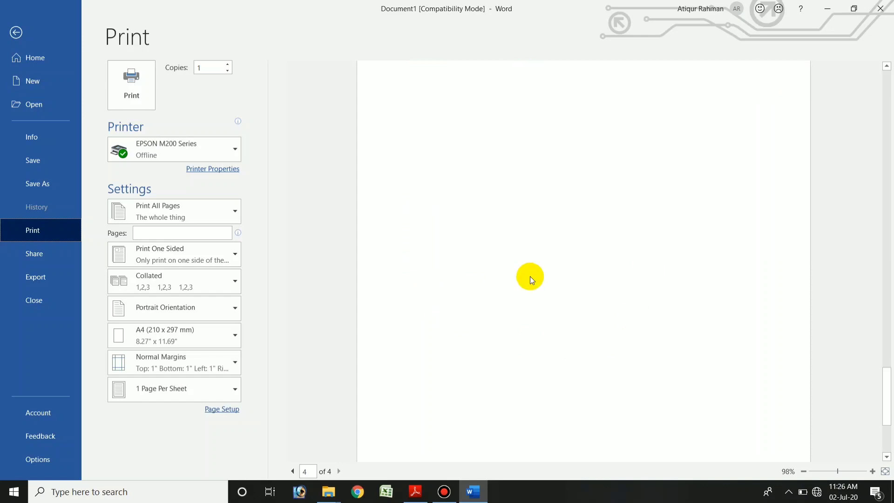
pyautogui.scroll(-1, 530, 278)
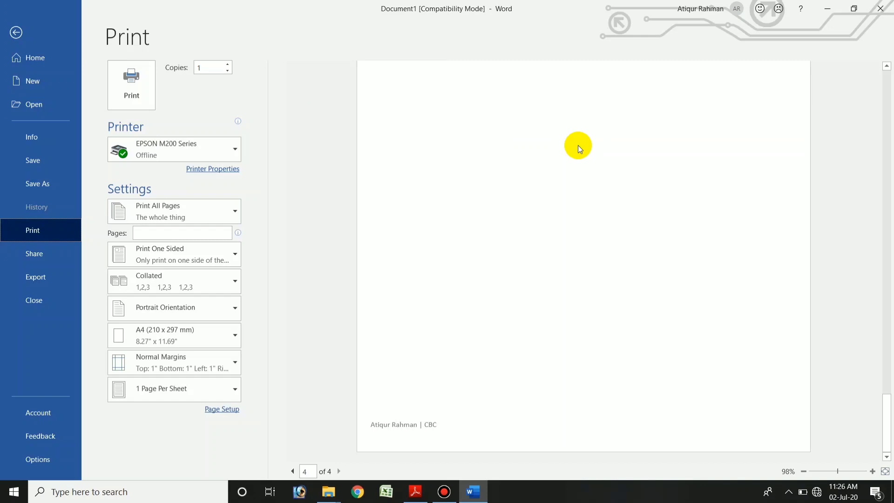
pyautogui.click(14, 33)
pyautogui.scroll(3, 565, 205)
# Scroll through the document, then minimise the notes PDF to show page 1.
pyautogui.scroll(6, 564, 204)
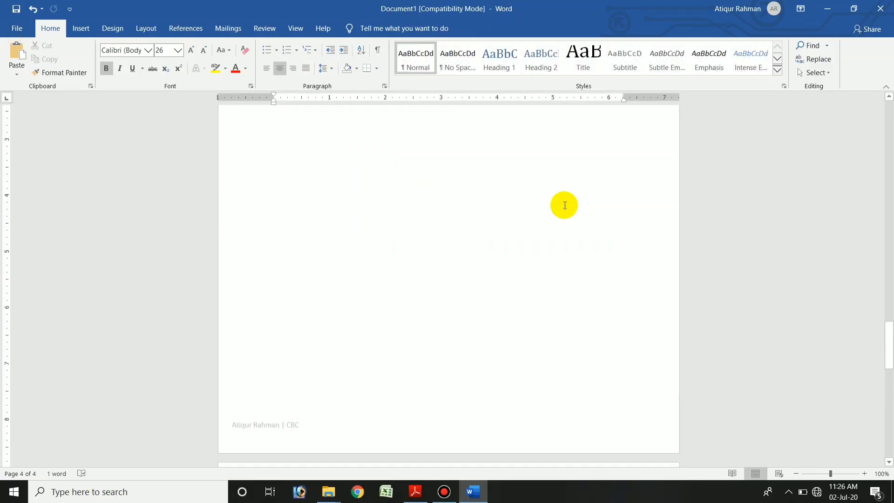
pyautogui.scroll(-5, 564, 205)
pyautogui.scroll(-4, 565, 205)
pyautogui.scroll(-1, 505, 429)
pyautogui.scroll(1, 466, 457)
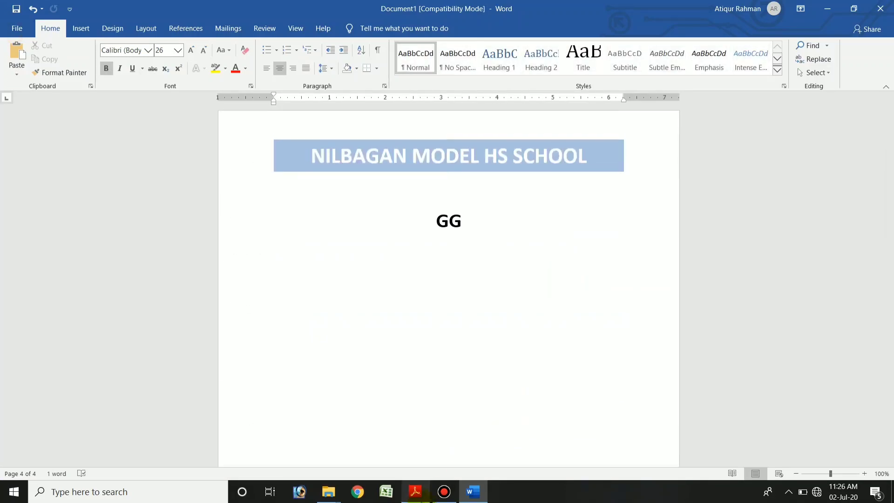
pyautogui.click(416, 494)
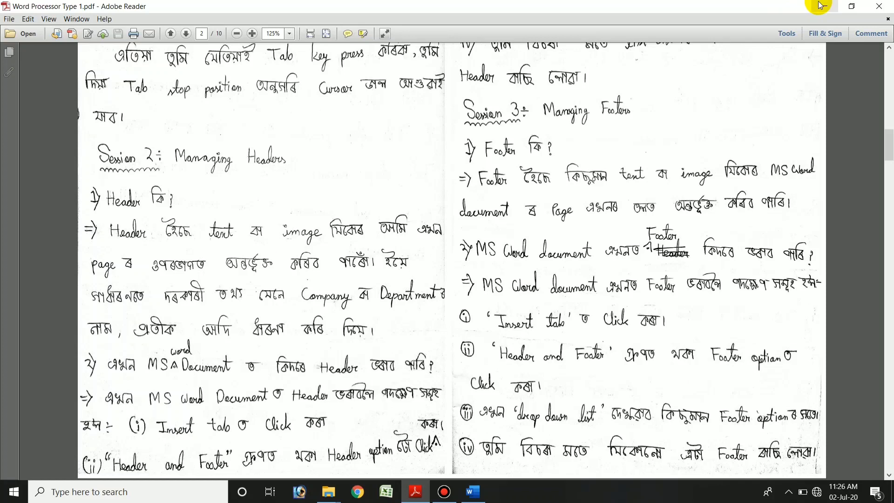
pyautogui.click(825, 6)
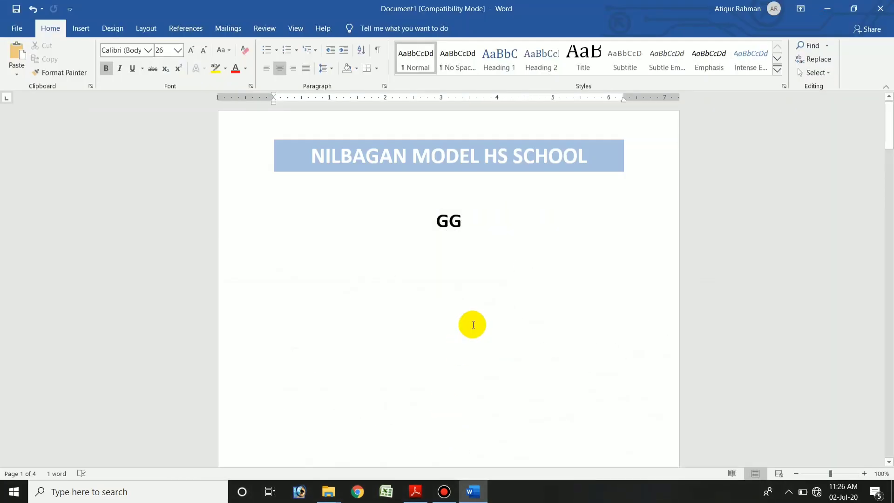